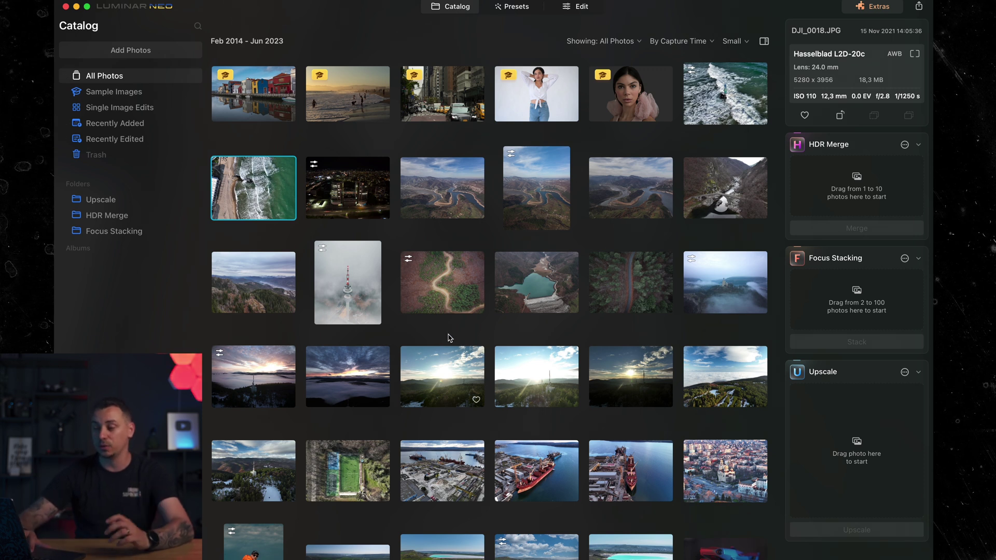
Load the three bracketed sunset shots into HDR Merge and review its settings.
{"action": "left_click_drag", "start_coordinate": [440, 327], "coordinate": [630, 388]}
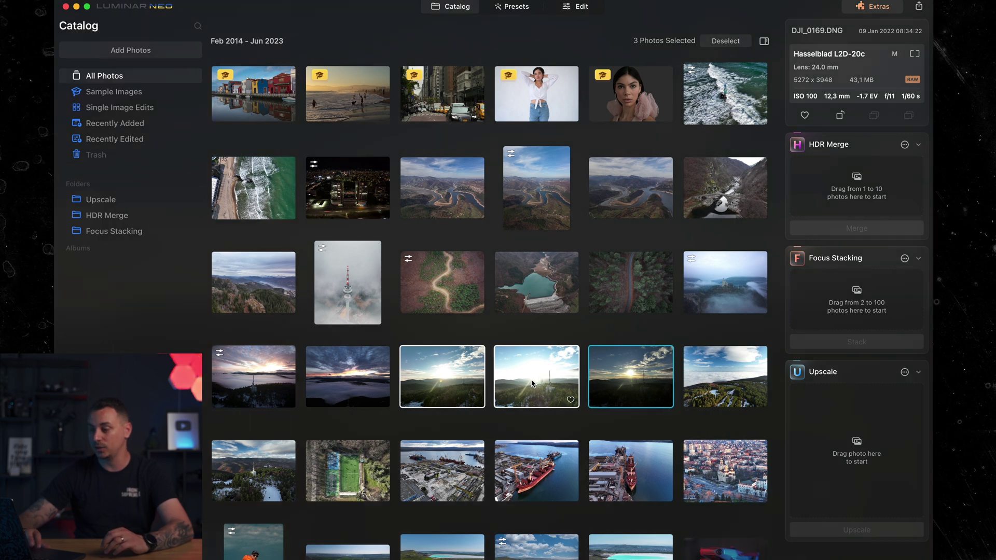
{"action": "left_click_drag", "start_coordinate": [532, 384], "coordinate": [810, 181]}
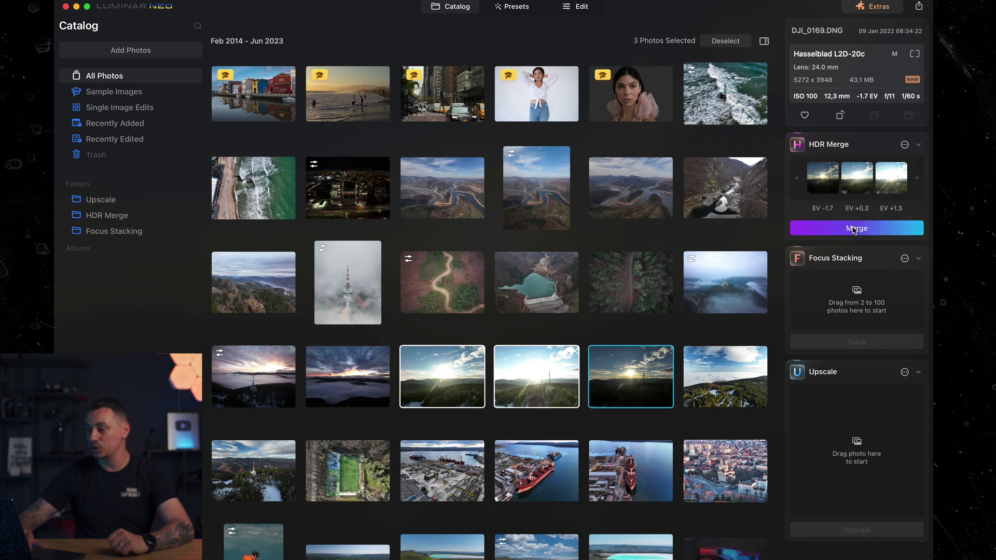
{"action": "left_click", "coordinate": [904, 145]}
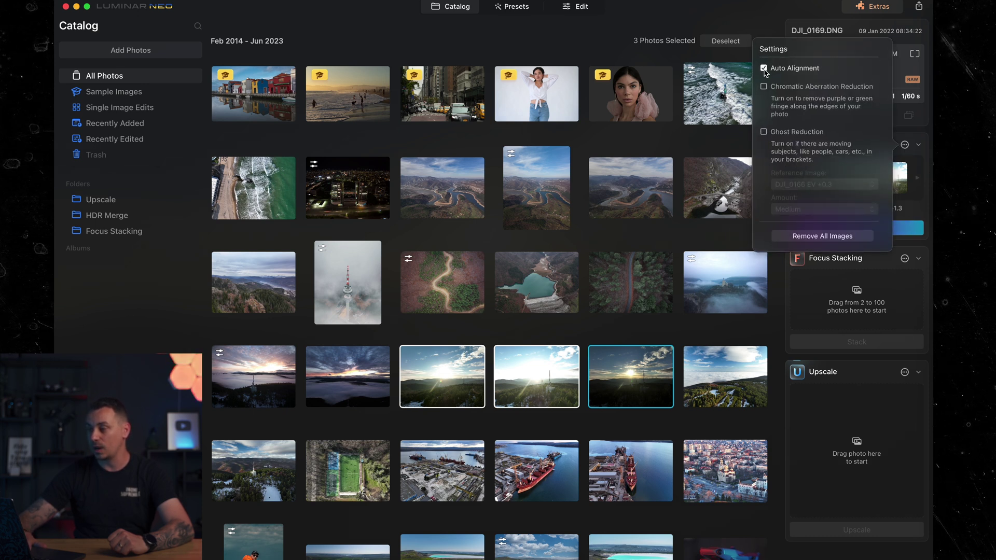
Merge the brackets into one HDR image, view it large, and return to the catalog.
{"action": "left_click", "coordinate": [909, 230]}
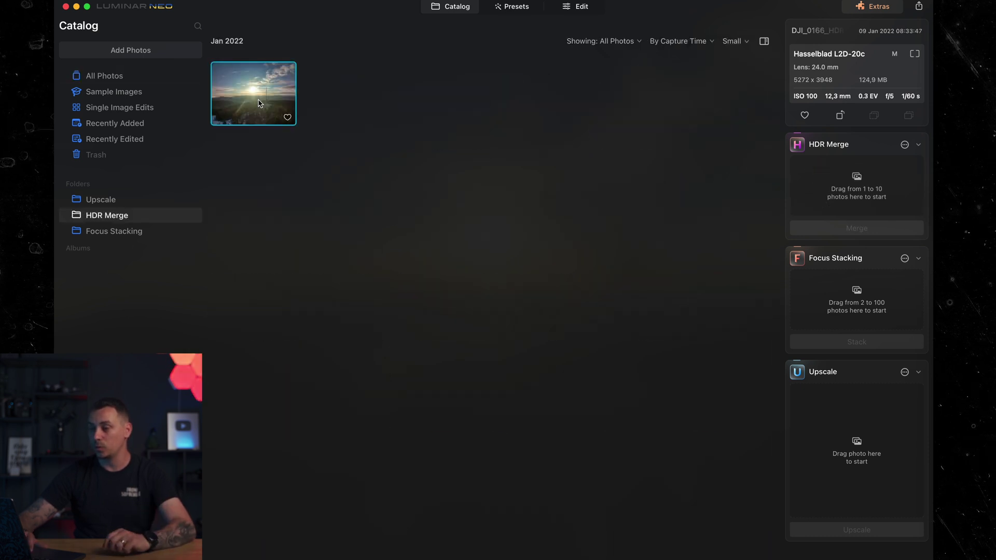
{"action": "double_click", "coordinate": [256, 101]}
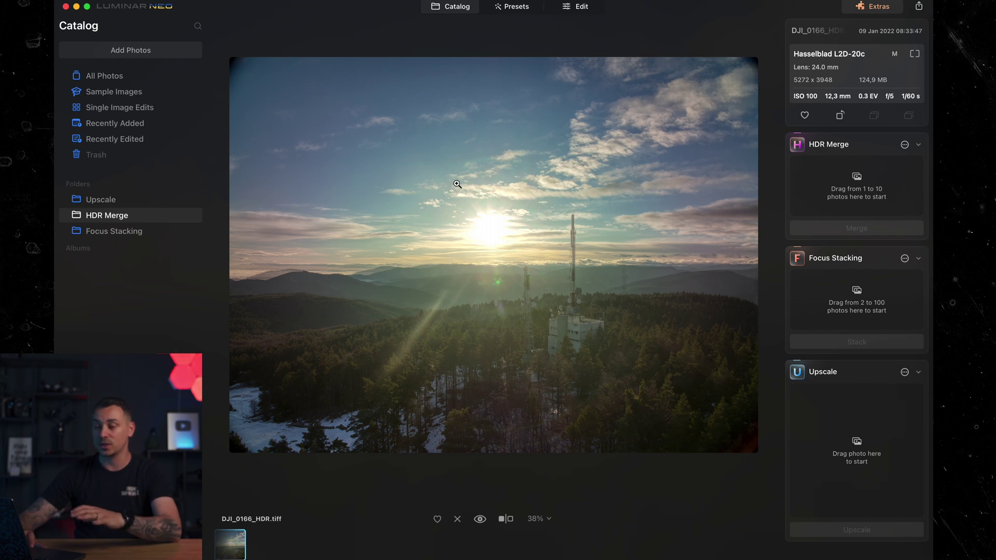
{"action": "left_click", "coordinate": [451, 8]}
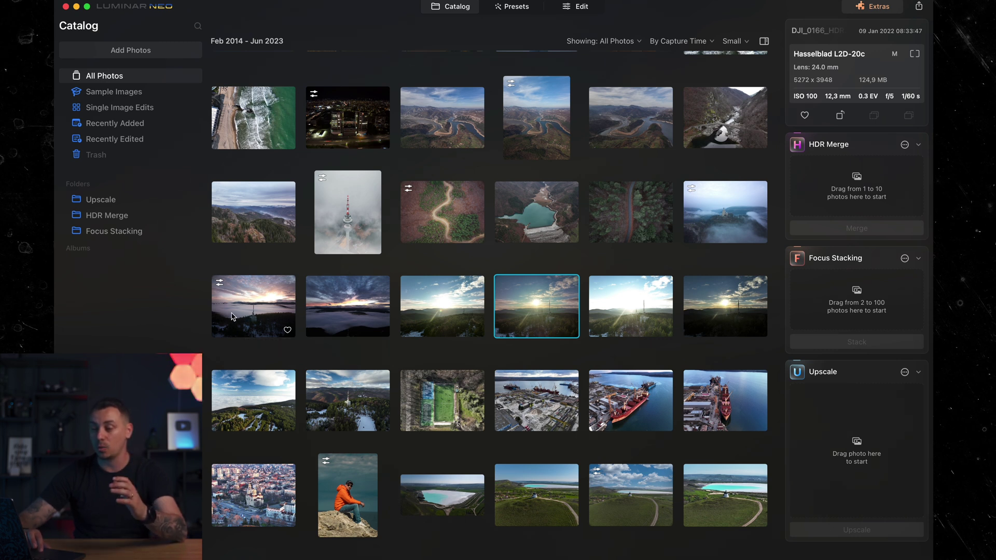
Run HDR Merge on the single foggy tower shot HYPERLAPSE_0003 and open the result.
{"action": "left_click_drag", "start_coordinate": [247, 318], "coordinate": [823, 189]}
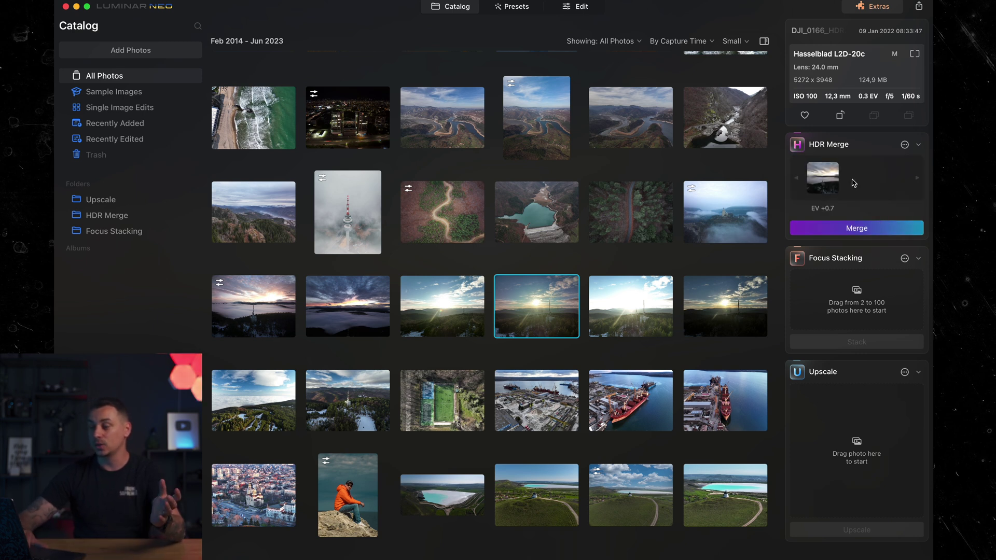
{"action": "left_click", "coordinate": [843, 229]}
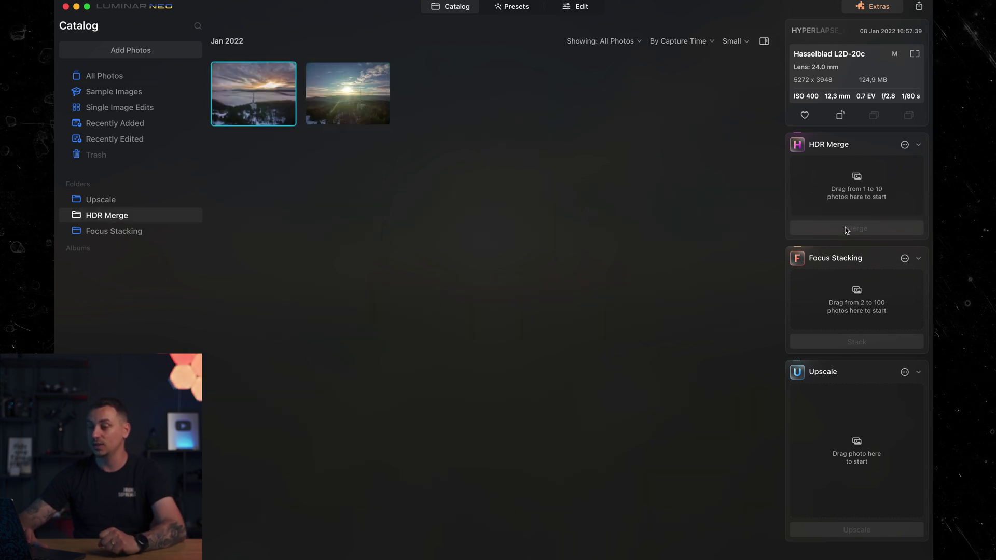
{"action": "double_click", "coordinate": [265, 103]}
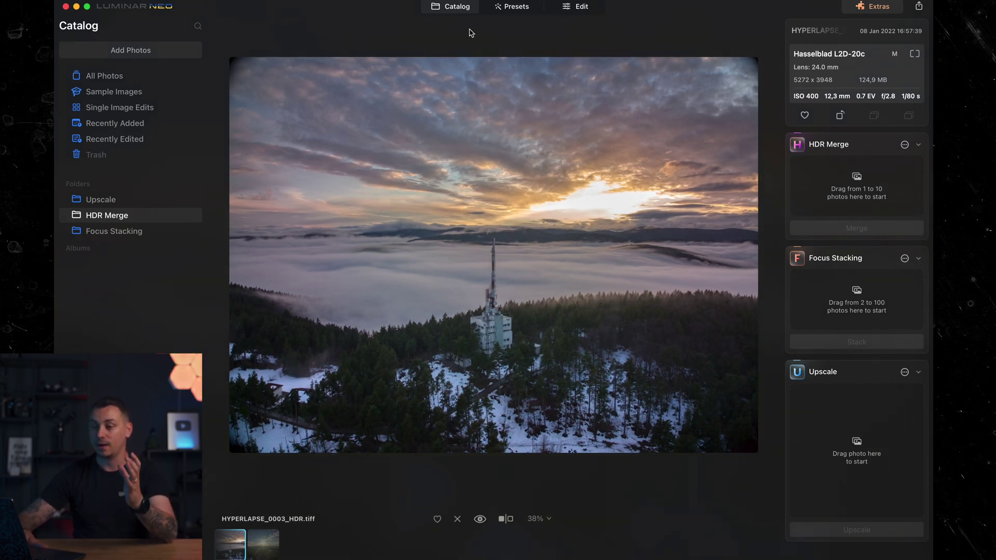
In All Photos, compare the original DNG with HYPERLAPSE_0003_HDR.tiff.
{"action": "left_click", "coordinate": [116, 81]}
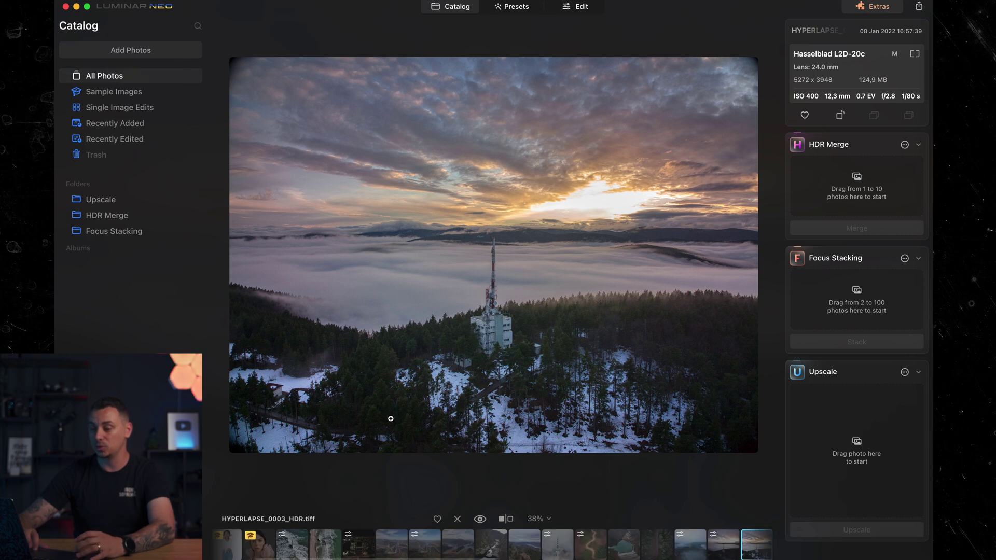
{"action": "left_click", "coordinate": [723, 547]}
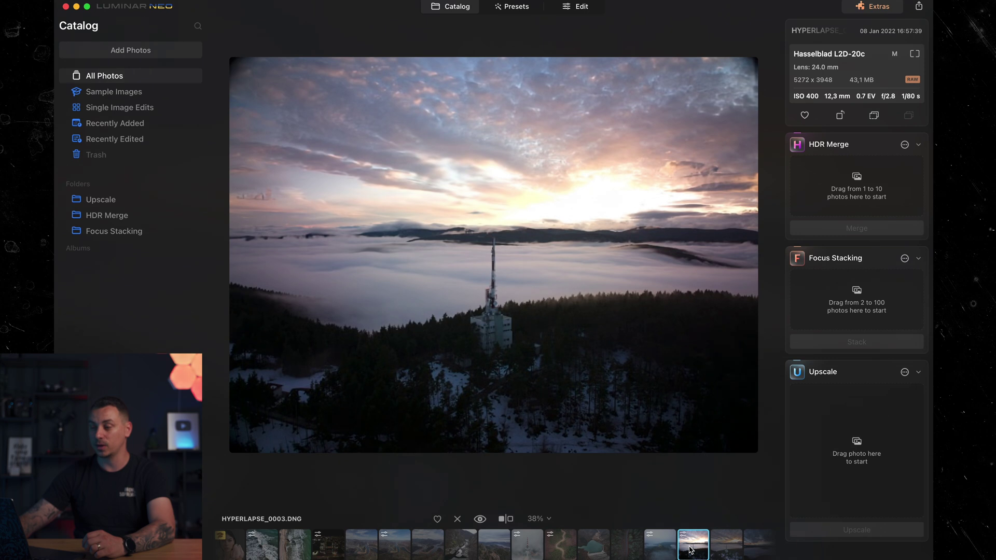
{"action": "key", "text": "Right"}
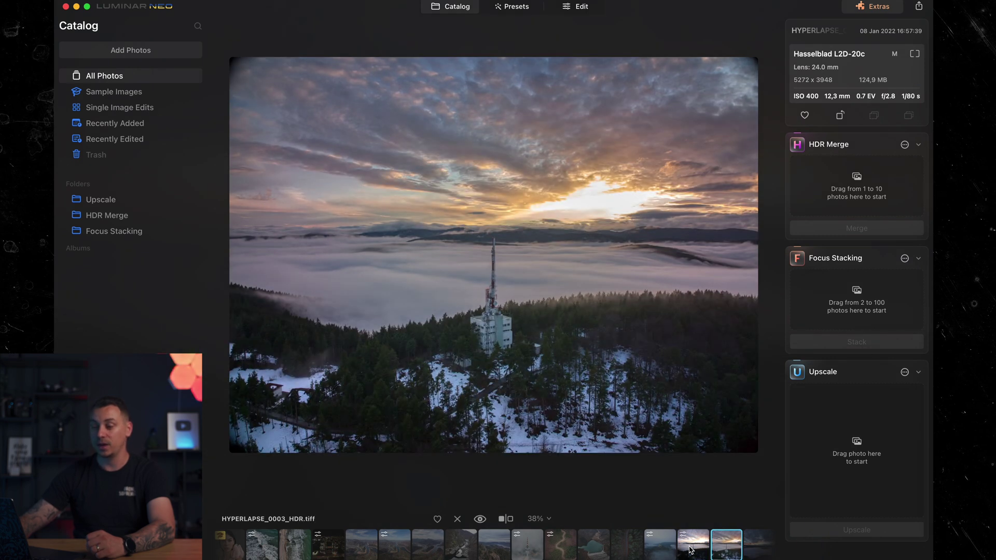
{"action": "key", "text": "Left"}
{"action": "key", "text": "Right"}
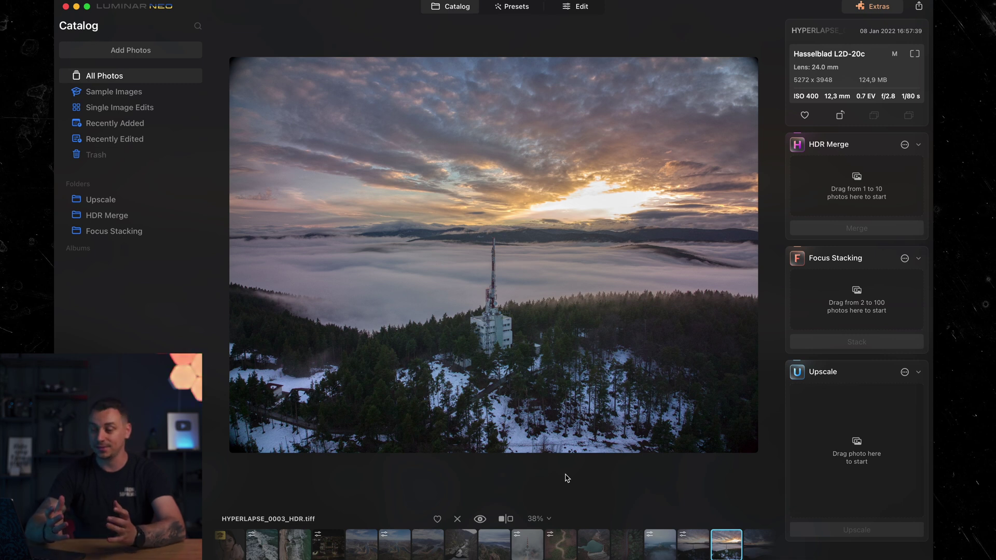
Upscale DSC02492.jpg 4x to produce a 3200 × 4488 copy.
{"action": "key", "text": "g"}
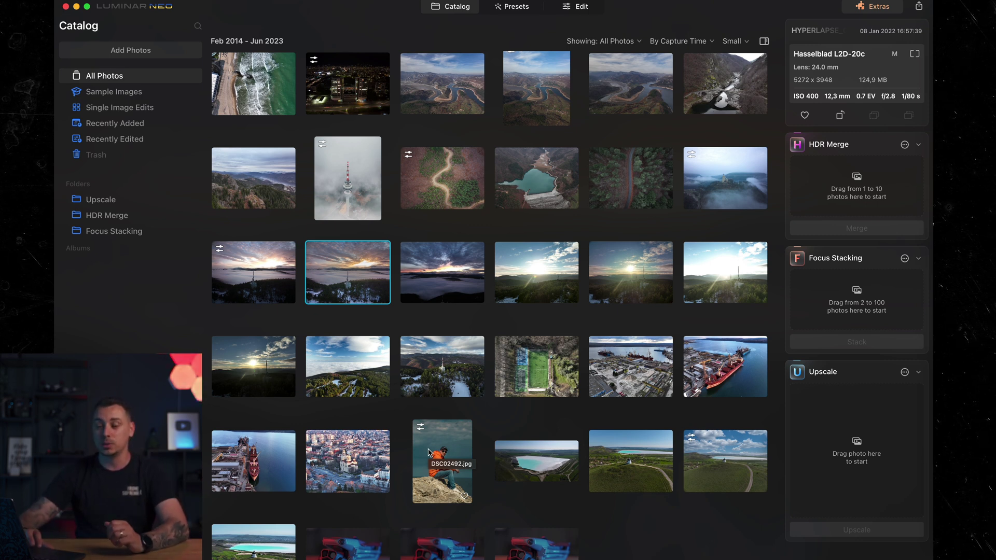
{"action": "left_click", "coordinate": [471, 438]}
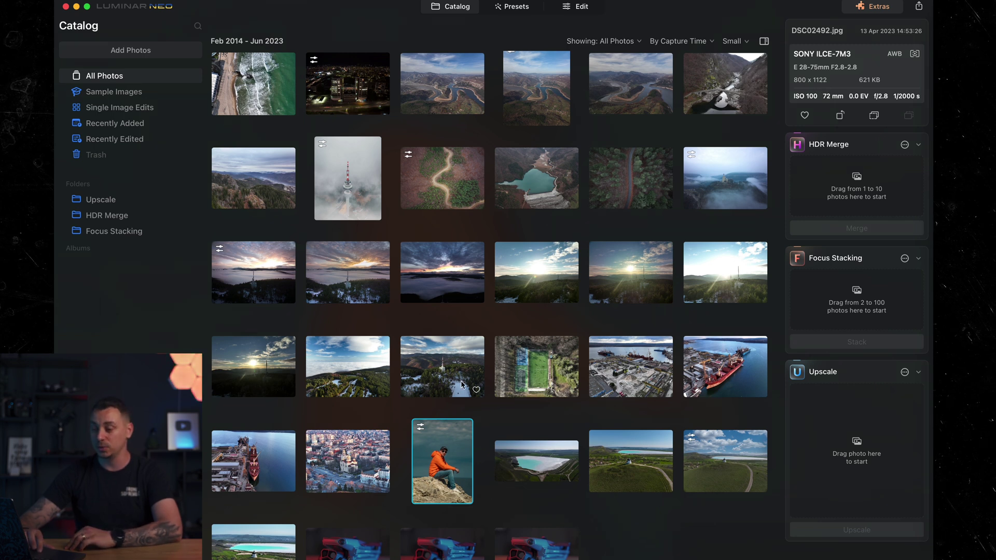
{"action": "left_click_drag", "start_coordinate": [437, 445], "coordinate": [845, 435]}
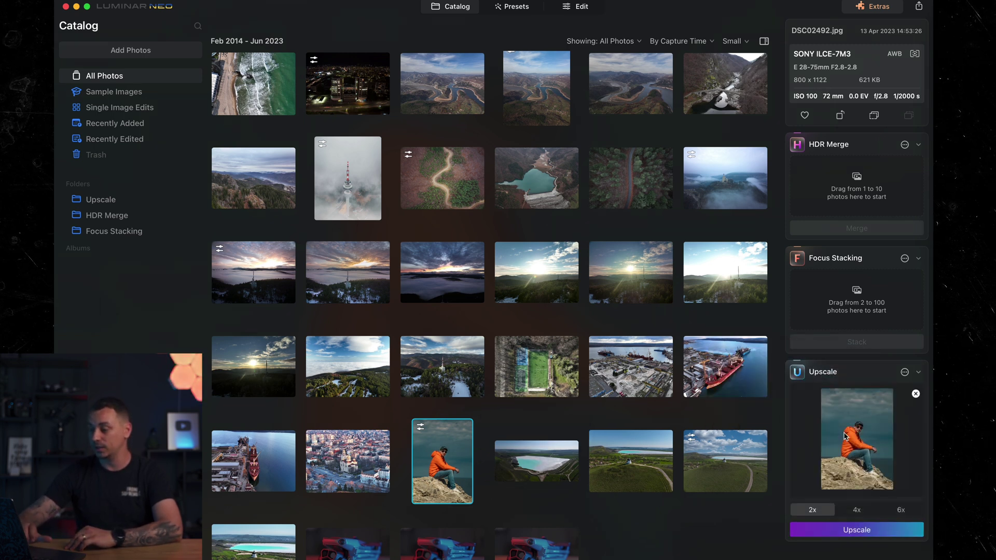
{"action": "left_click", "coordinate": [857, 511]}
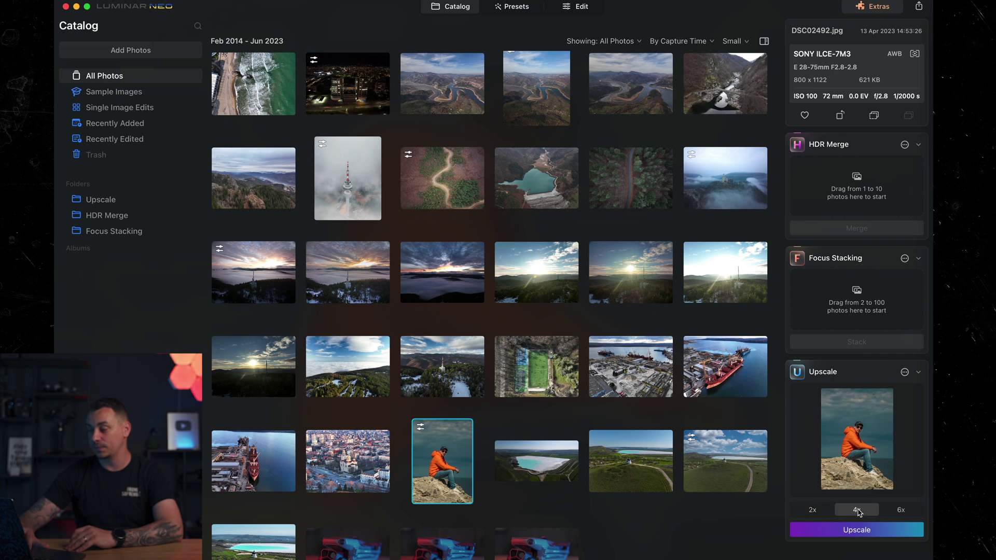
{"action": "left_click", "coordinate": [851, 531]}
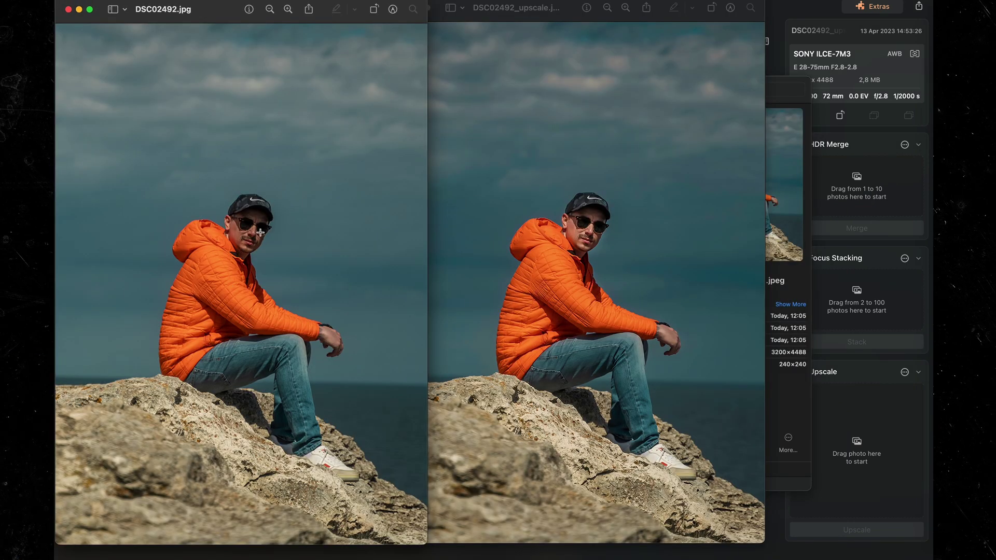
Zoom into the man's face in the original and upscaled Preview windows to compare detail.
{"action": "scroll", "coordinate": [260, 232], "scroll_direction": "up", "scroll_amount": 10}
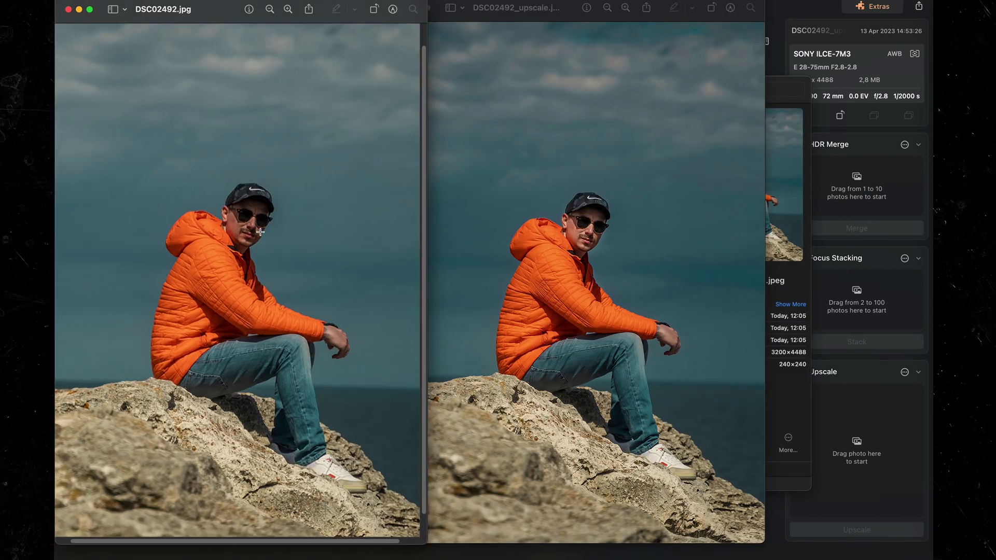
{"action": "scroll", "coordinate": [261, 232], "scroll_direction": "up", "scroll_amount": 5}
{"action": "left_click", "coordinate": [594, 235]}
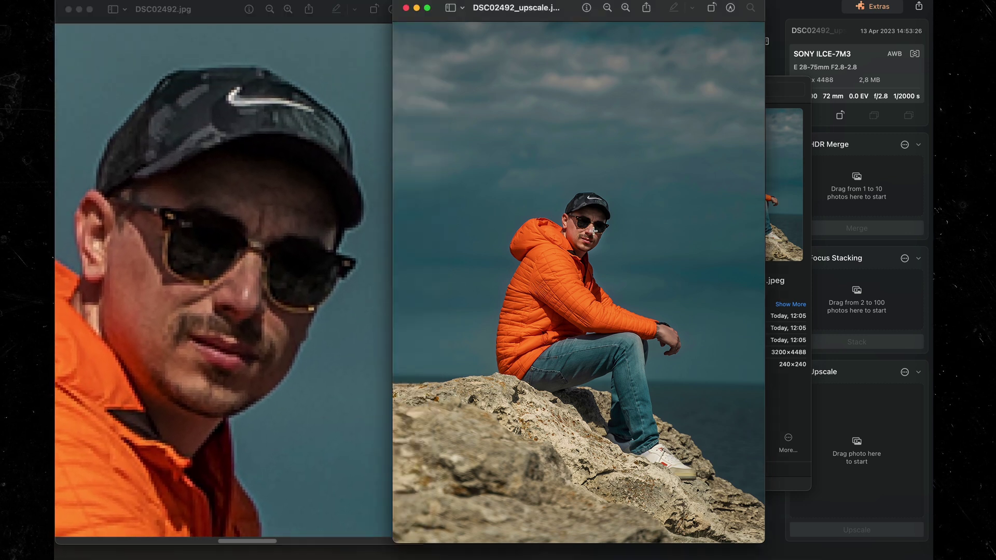
{"action": "scroll", "coordinate": [594, 233], "scroll_direction": "up", "scroll_amount": 15}
{"action": "scroll", "coordinate": [593, 231], "scroll_direction": "down", "scroll_amount": 5}
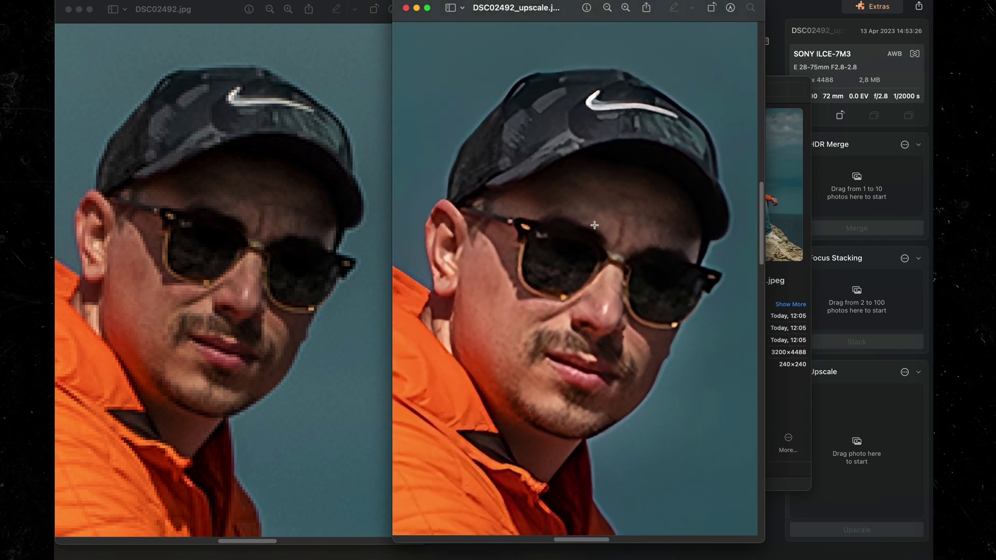
{"action": "scroll", "coordinate": [580, 228], "scroll_direction": "down", "scroll_amount": 1}
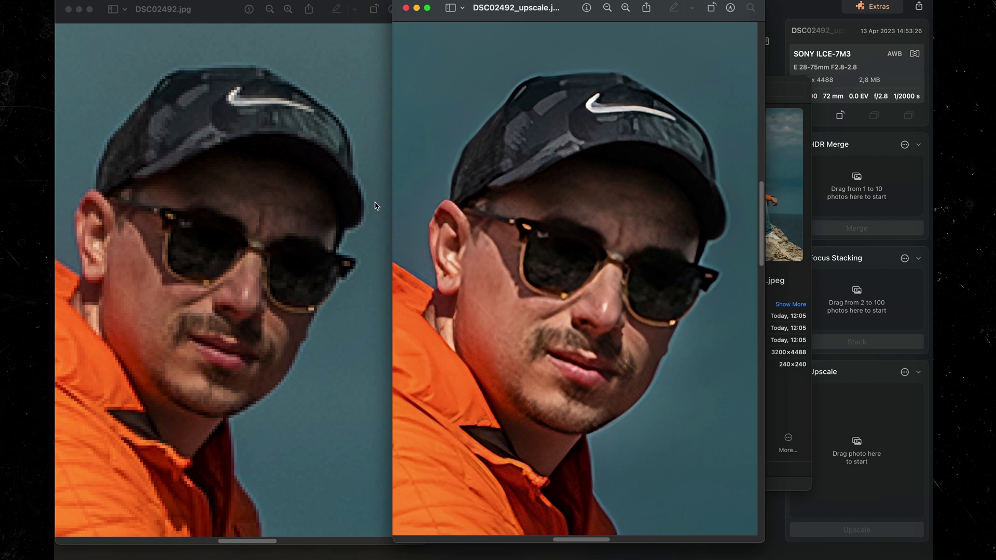
{"action": "scroll", "coordinate": [450, 180], "scroll_direction": "up", "scroll_amount": 3}
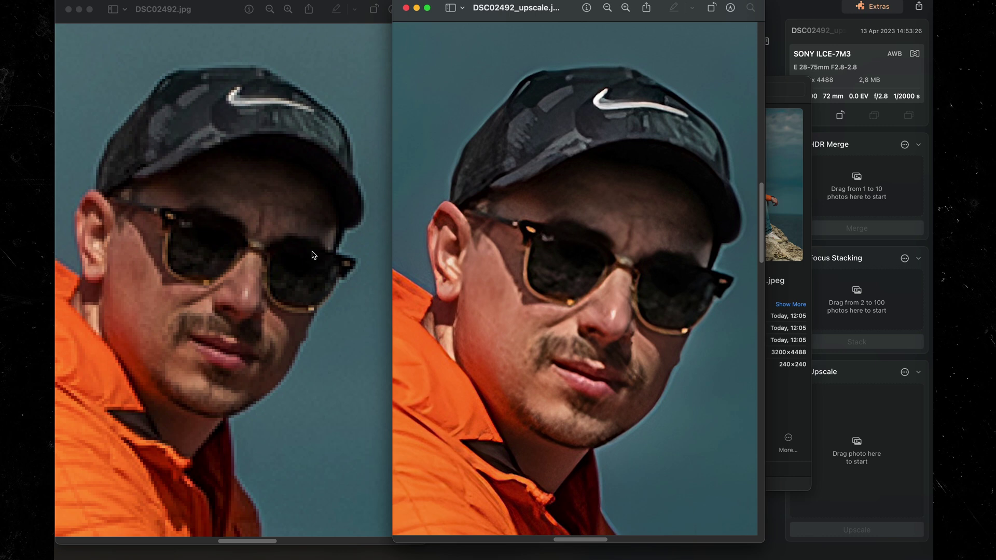
{"action": "scroll", "coordinate": [519, 257], "scroll_direction": "down", "scroll_amount": 8}
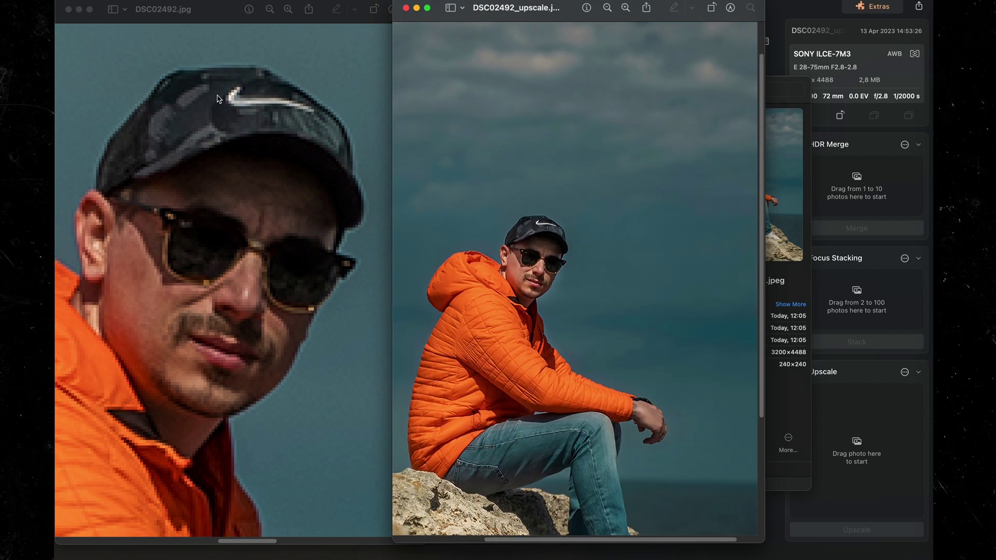
Maximize the original and then the upscaled image windows for a full-size comparison.
{"action": "double_click", "coordinate": [217, 7]}
{"action": "scroll", "coordinate": [231, 248], "scroll_direction": "down", "scroll_amount": 5}
{"action": "scroll", "coordinate": [231, 248], "scroll_direction": "down", "scroll_amount": 5}
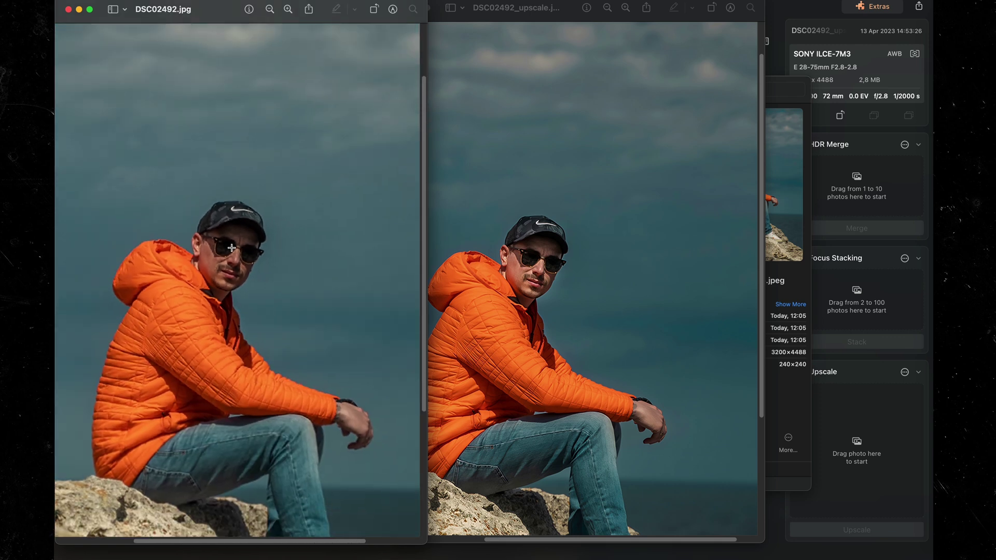
{"action": "scroll", "coordinate": [232, 248], "scroll_direction": "up", "scroll_amount": 2}
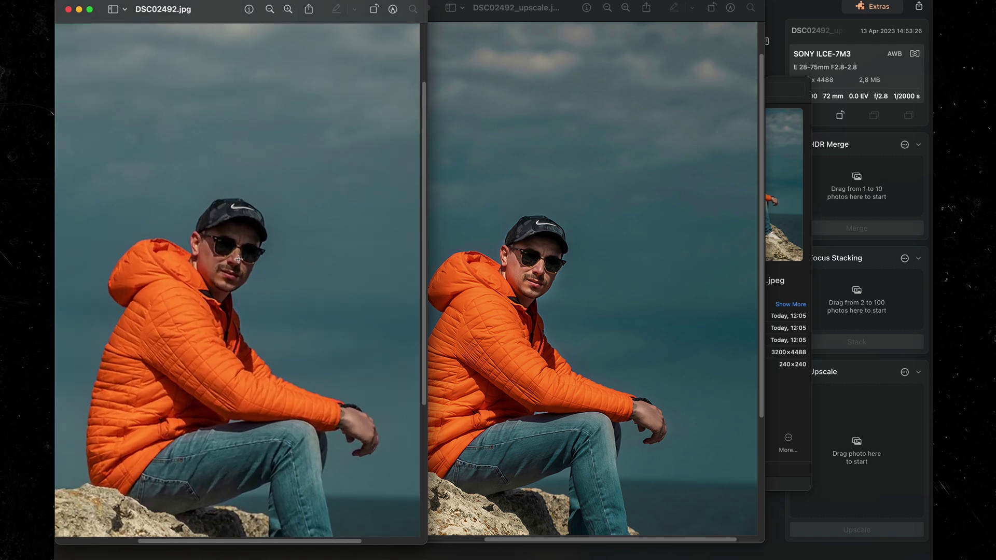
{"action": "double_click", "coordinate": [523, 10]}
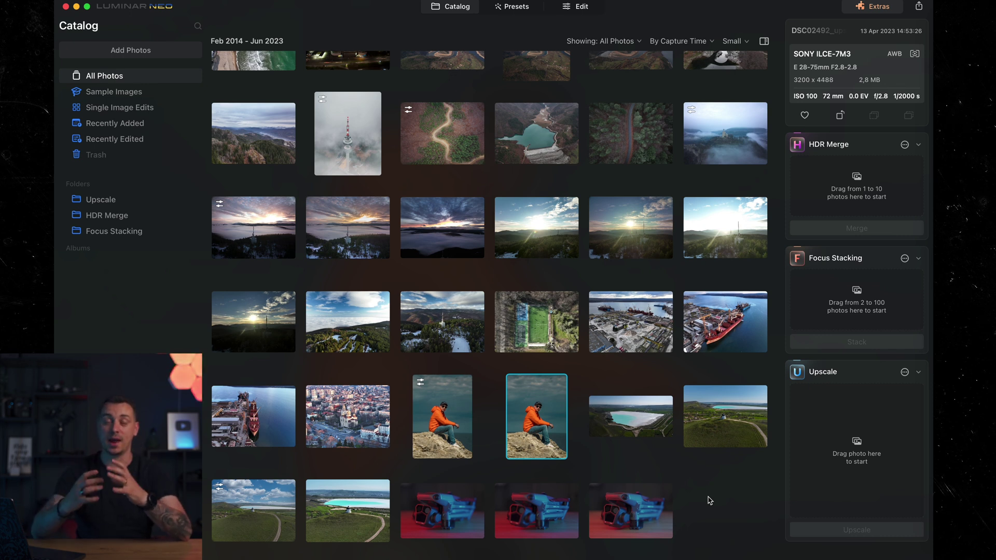
Browse the three drone photos in single-image view, then return to the grid.
{"action": "double_click", "coordinate": [436, 513]}
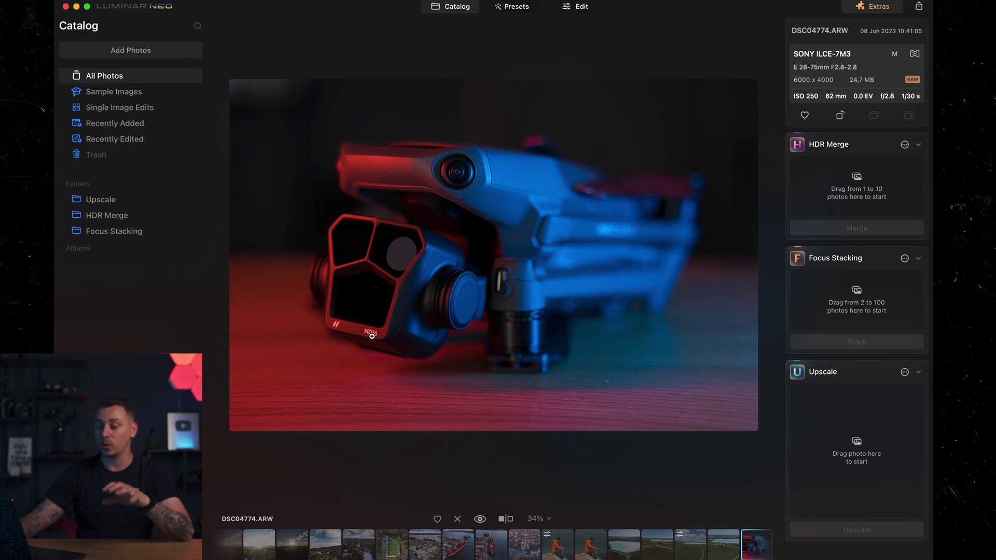
{"action": "key", "text": "Right"}
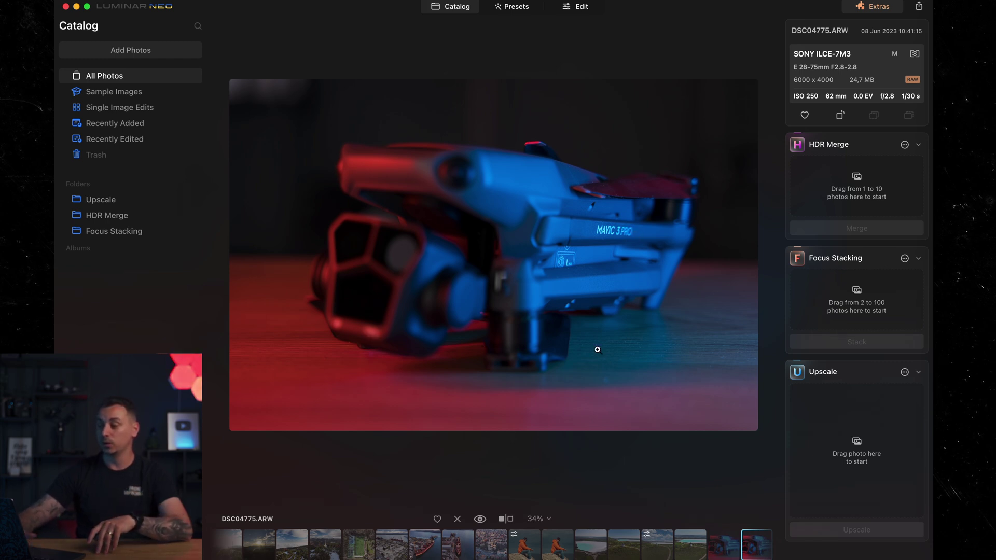
{"action": "key", "text": "Right"}
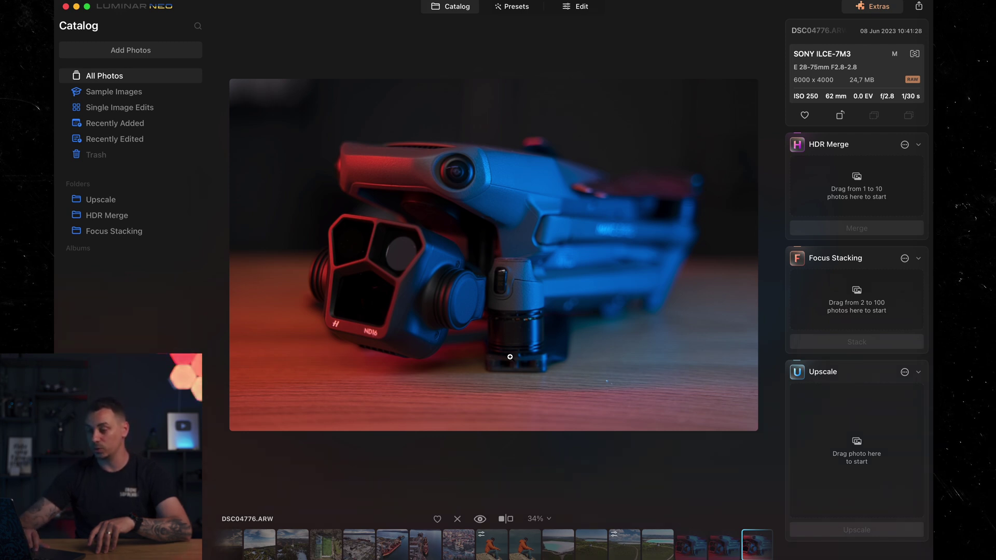
{"action": "left_click", "coordinate": [456, 8]}
Focus-stack the three drone photos into DSC04775_stack.tiff.
{"action": "left_click_drag", "start_coordinate": [706, 507], "coordinate": [455, 502]}
{"action": "left_click_drag", "start_coordinate": [548, 515], "coordinate": [815, 287]}
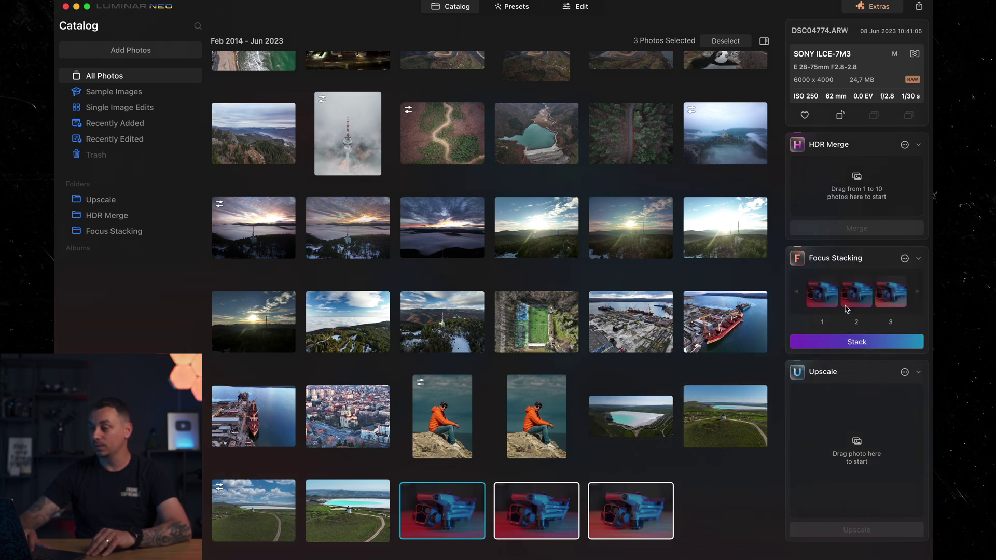
{"action": "left_click", "coordinate": [905, 259]}
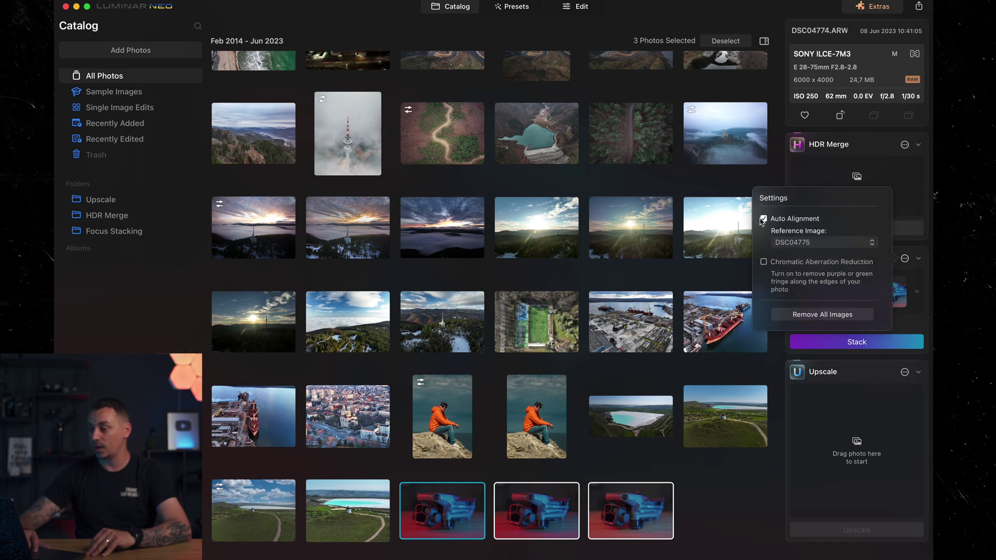
{"action": "left_click", "coordinate": [904, 256]}
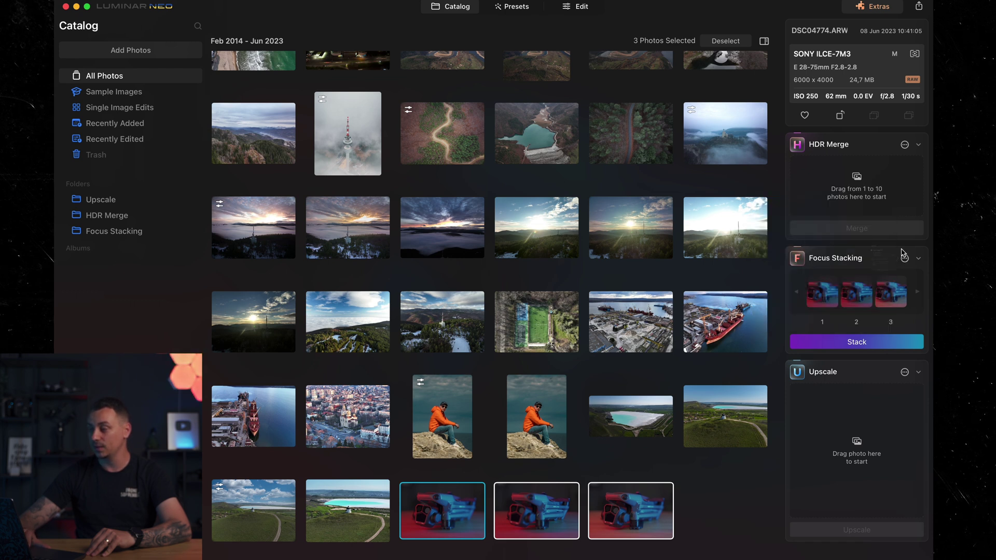
{"action": "left_click", "coordinate": [867, 343]}
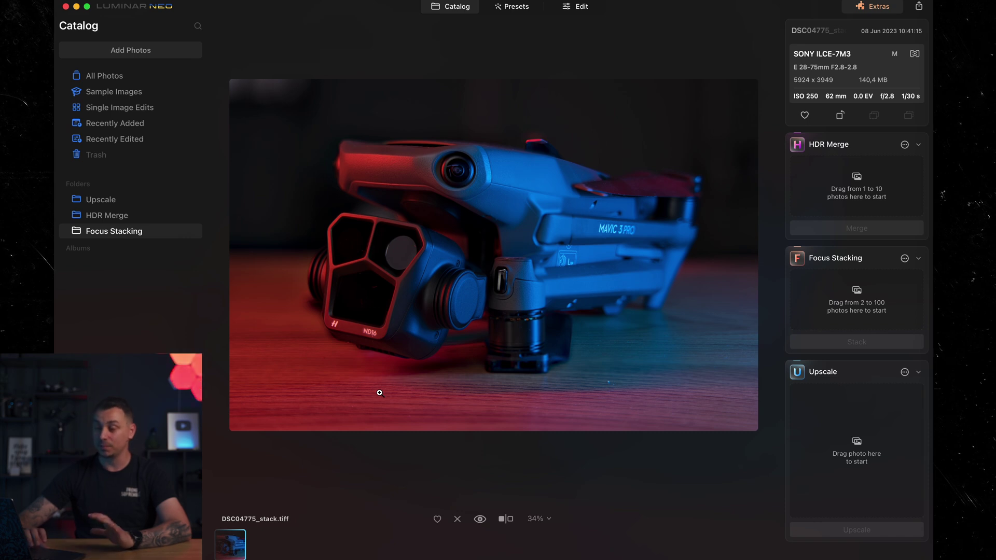
Open Erase on the stacked drone photo and run Remove Dust Spots.
{"action": "left_click", "coordinate": [576, 8]}
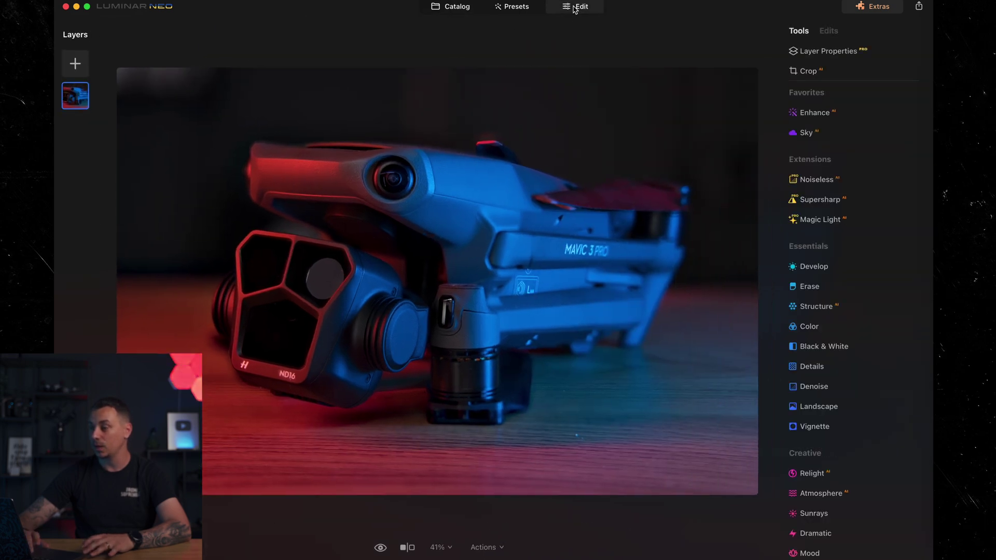
{"action": "left_click", "coordinate": [825, 286]}
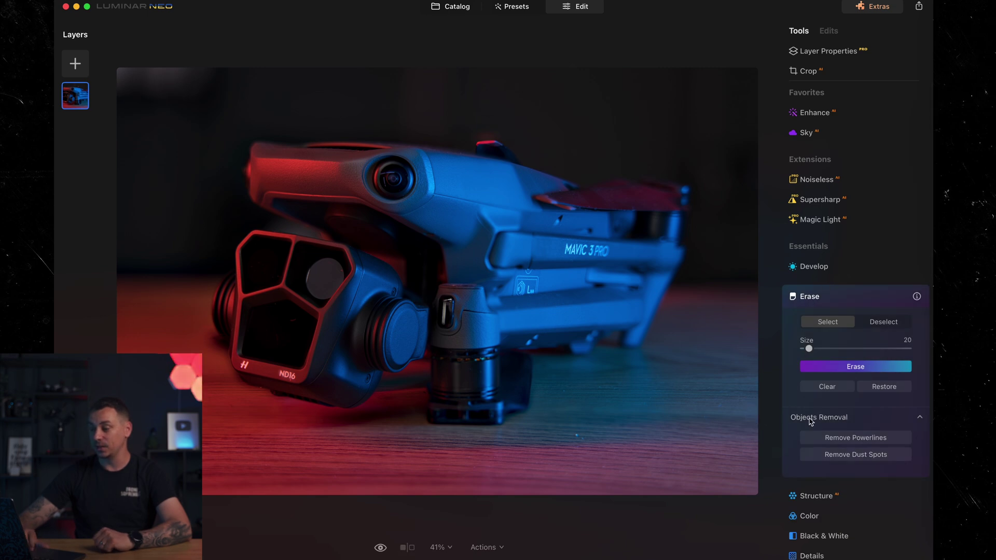
{"action": "left_click", "coordinate": [853, 457]}
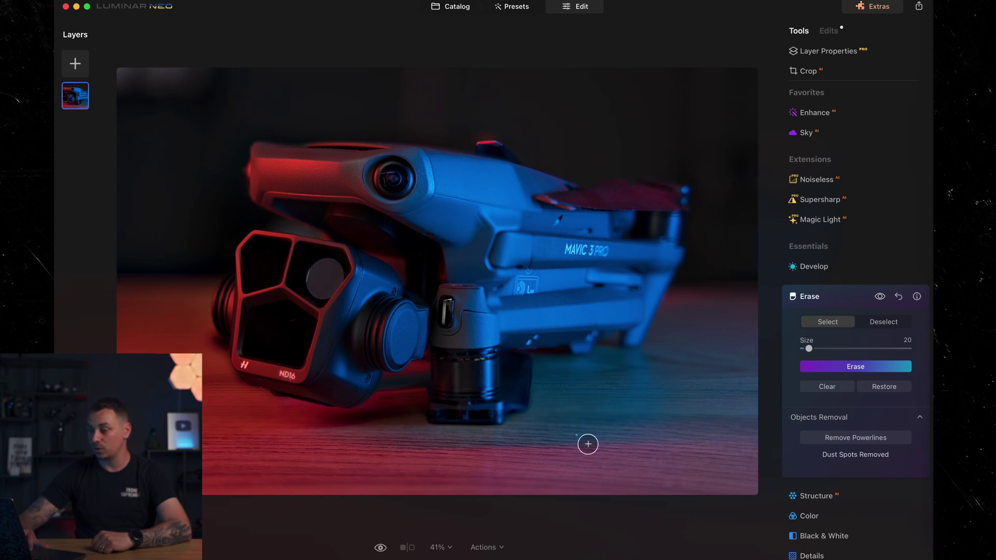
Brush over the table spots and lens-housing reflections and erase them.
{"action": "left_click", "coordinate": [578, 435]}
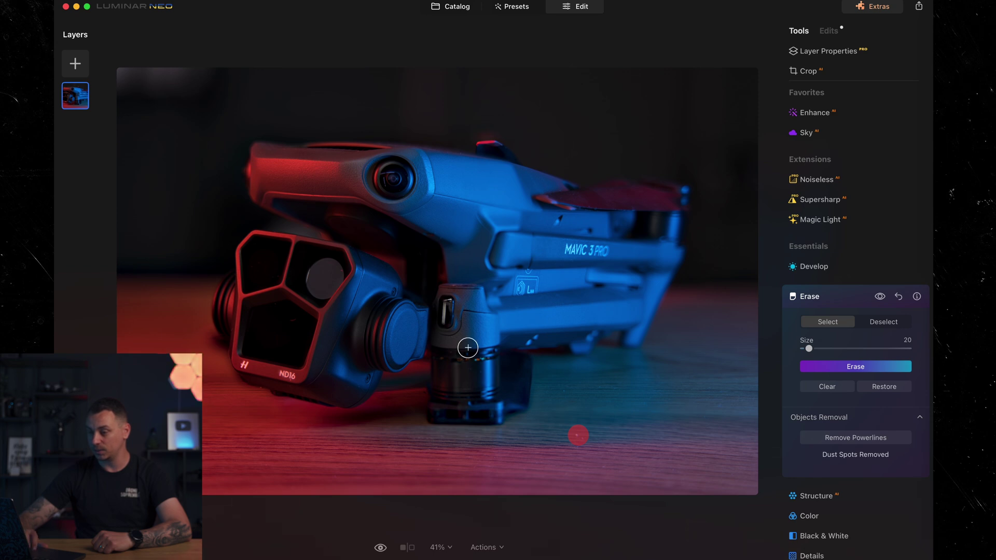
{"action": "left_click", "coordinate": [291, 323]}
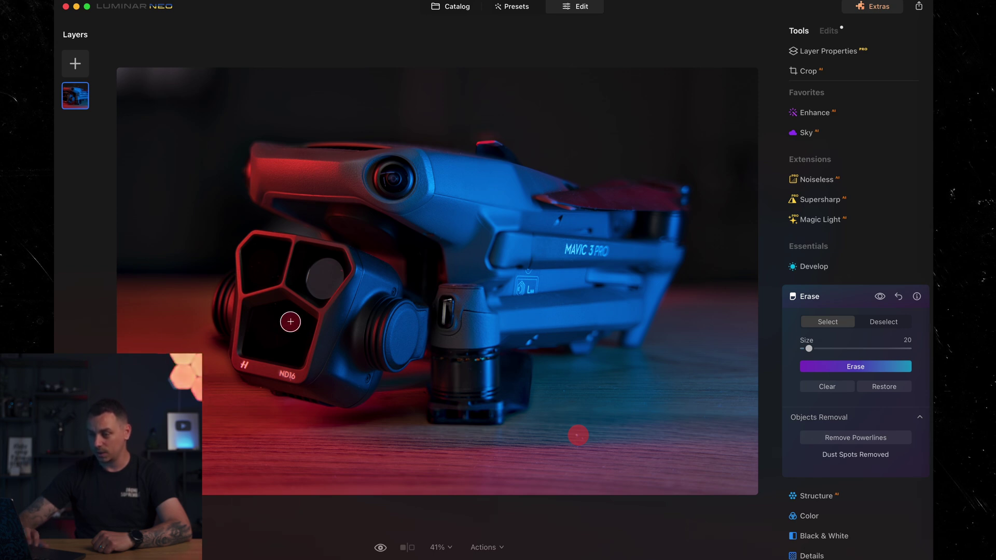
{"action": "scroll", "coordinate": [331, 268], "scroll_direction": "up", "scroll_amount": 5}
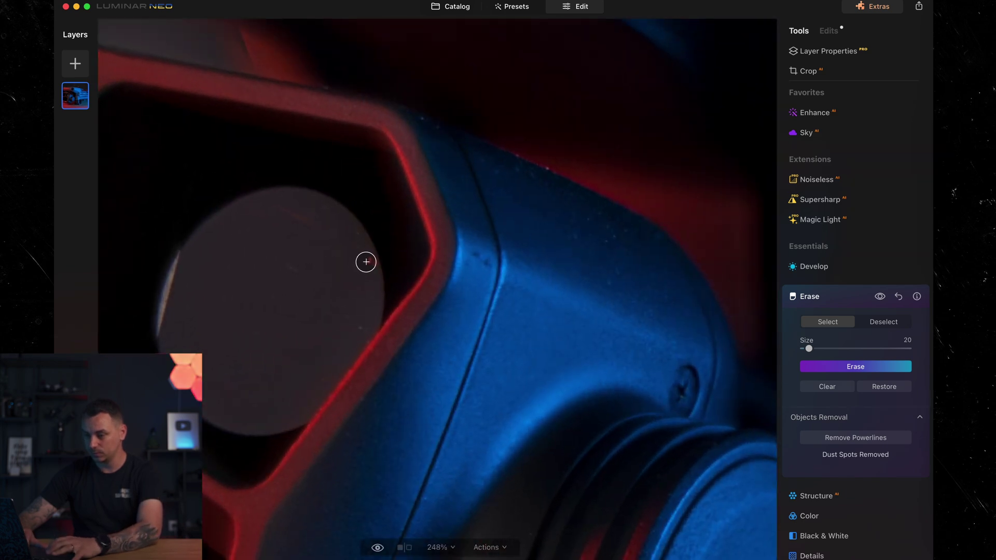
{"action": "left_click", "coordinate": [365, 262]}
{"action": "left_click_drag", "start_coordinate": [280, 217], "coordinate": [318, 225]}
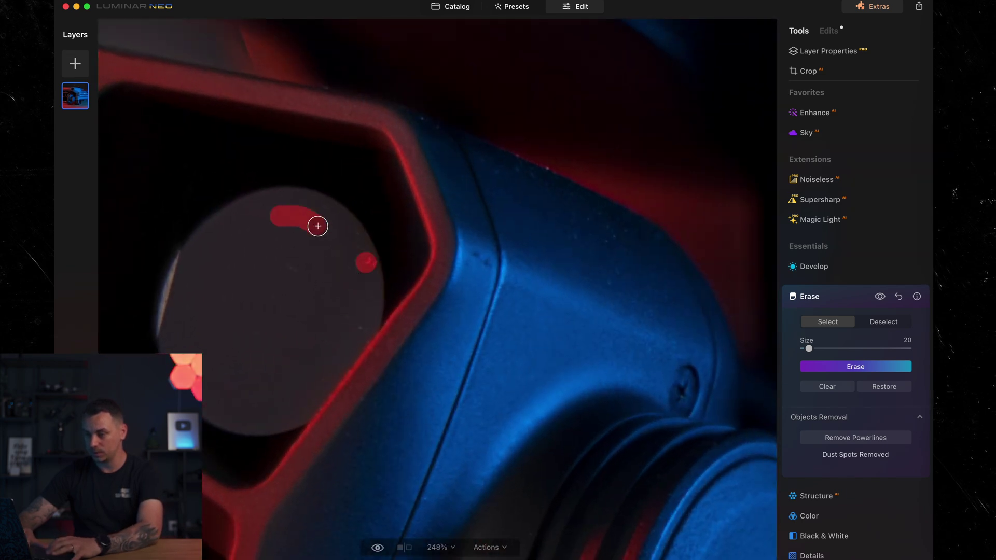
{"action": "left_click_drag", "start_coordinate": [280, 259], "coordinate": [304, 270]}
{"action": "scroll", "coordinate": [374, 316], "scroll_direction": "down", "scroll_amount": 5}
{"action": "scroll", "coordinate": [376, 323], "scroll_direction": "down", "scroll_amount": 1}
{"action": "scroll", "coordinate": [546, 415], "scroll_direction": "right", "scroll_amount": 1}
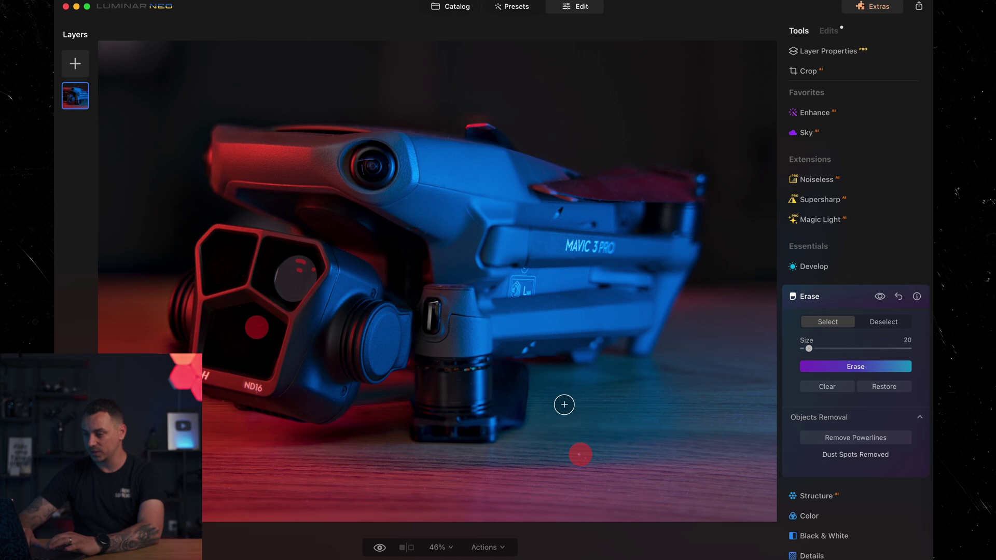
{"action": "left_click", "coordinate": [563, 404]}
{"action": "scroll", "coordinate": [563, 404], "scroll_direction": "right", "scroll_amount": 1}
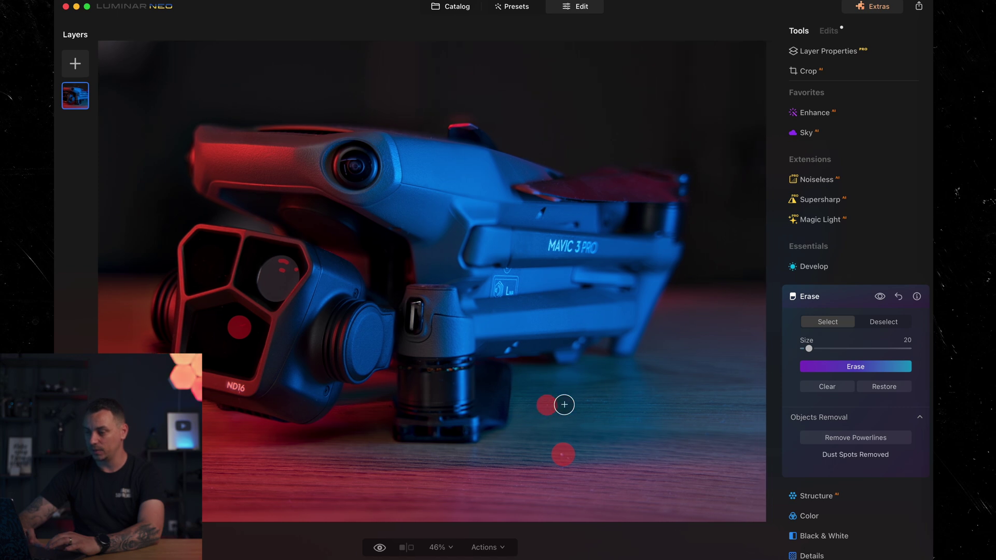
{"action": "left_click", "coordinate": [856, 368]}
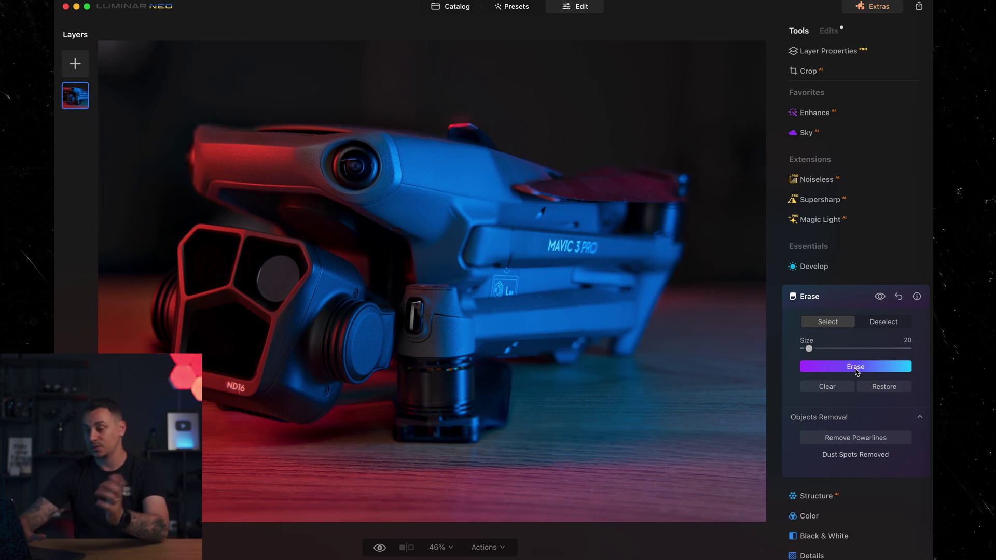
{"action": "scroll", "coordinate": [508, 363], "scroll_direction": "up", "scroll_amount": 1}
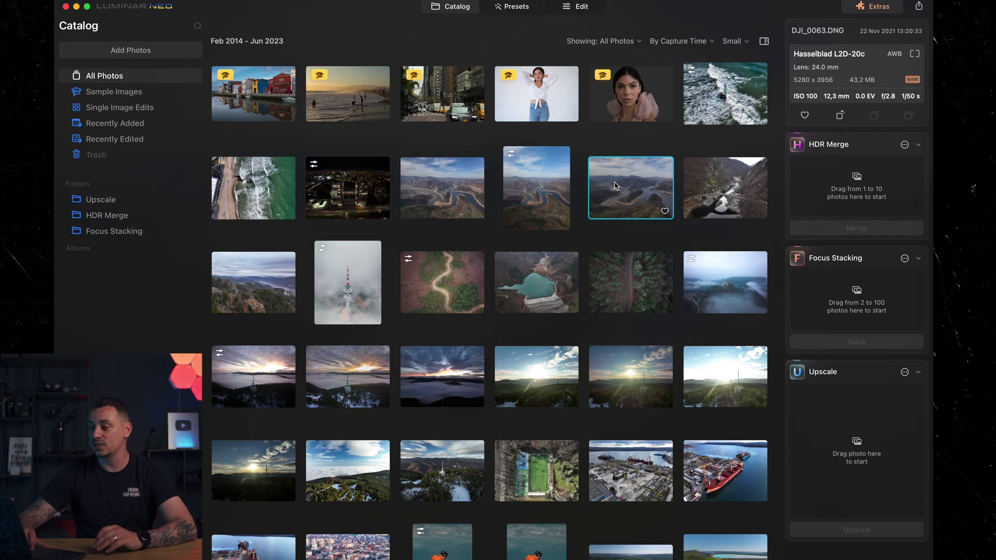
Open the river-bend photo and the Big City Lights preset collection.
{"action": "double_click", "coordinate": [615, 186]}
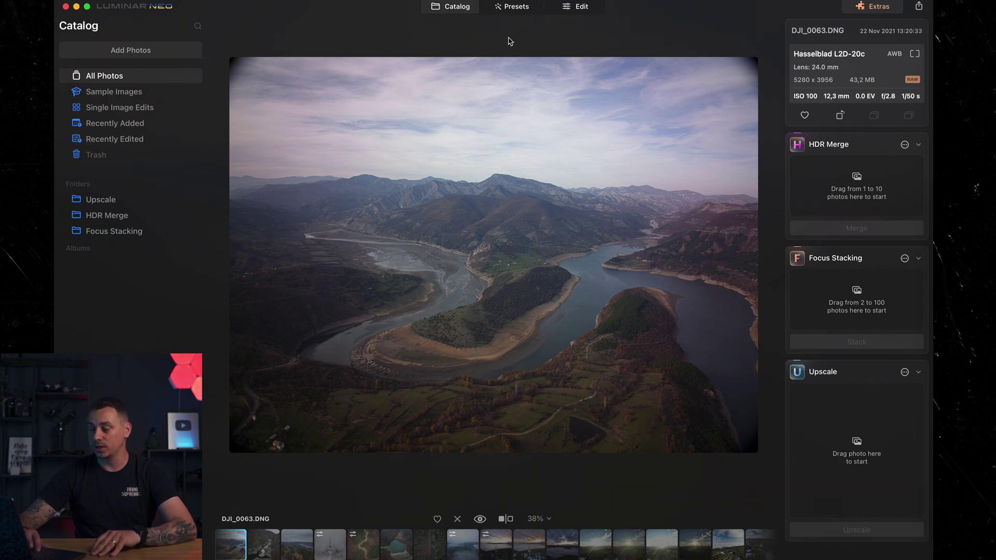
{"action": "left_click", "coordinate": [508, 8]}
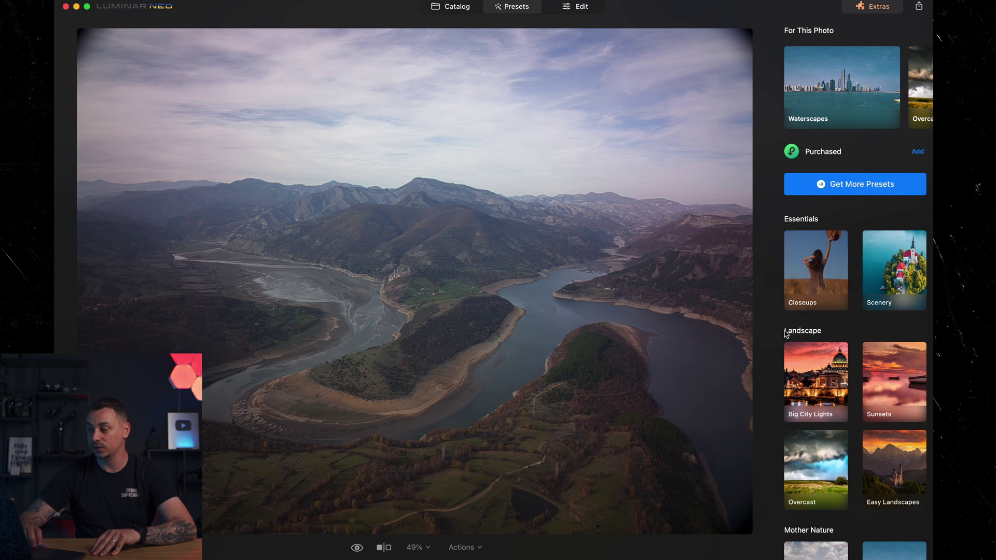
{"action": "scroll", "coordinate": [825, 301], "scroll_direction": "down", "scroll_amount": 5}
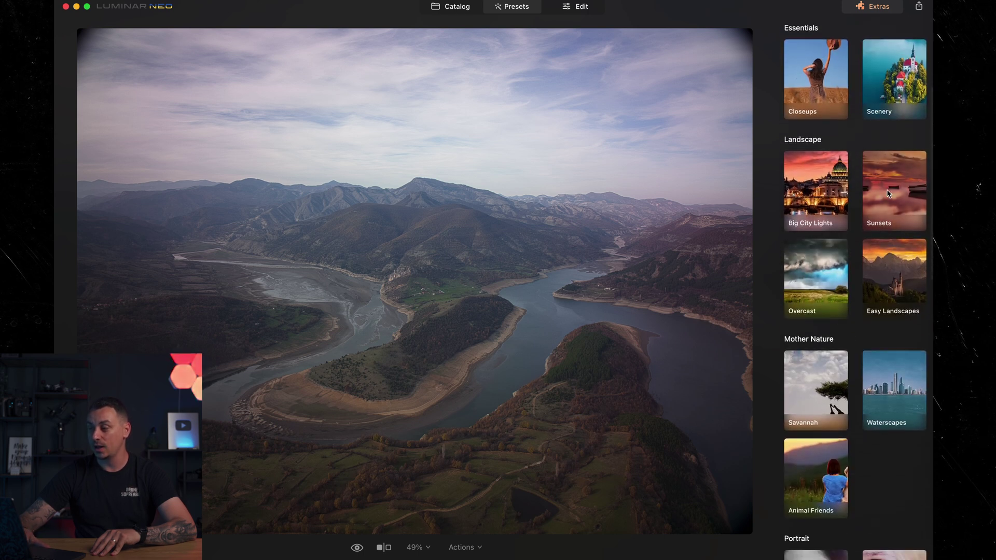
{"action": "left_click", "coordinate": [811, 191]}
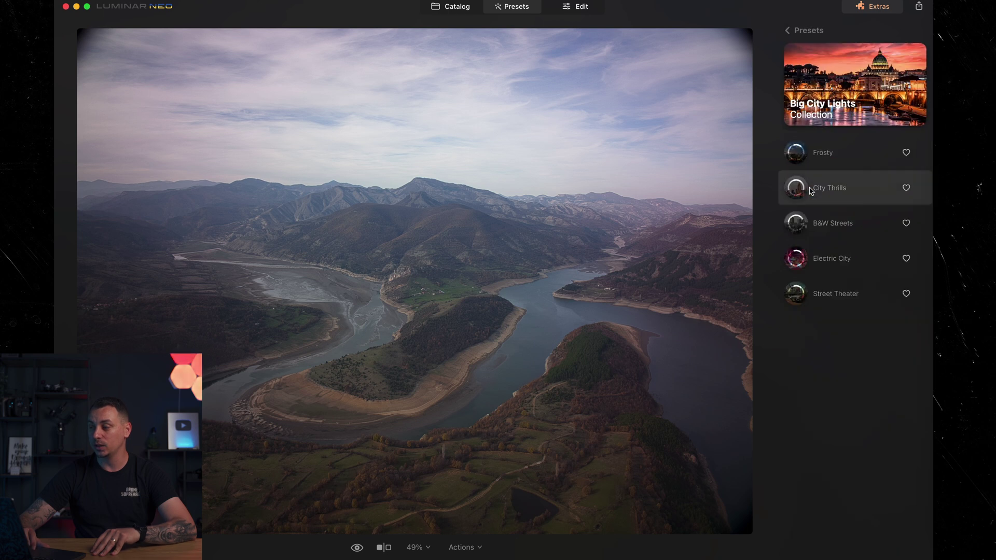
Preview Frosty, B&W Streets, Electric City and Street Theater, then go back to the collections.
{"action": "left_click", "coordinate": [828, 164]}
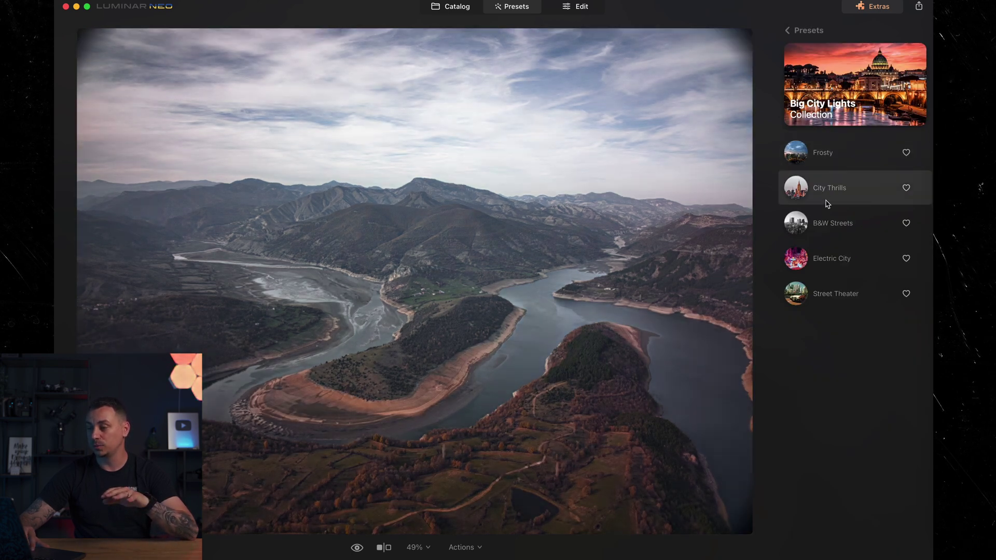
{"action": "left_click", "coordinate": [825, 223]}
{"action": "left_click", "coordinate": [824, 257]}
{"action": "left_click", "coordinate": [823, 290]}
{"action": "left_click", "coordinate": [821, 153]}
{"action": "left_click", "coordinate": [787, 30]}
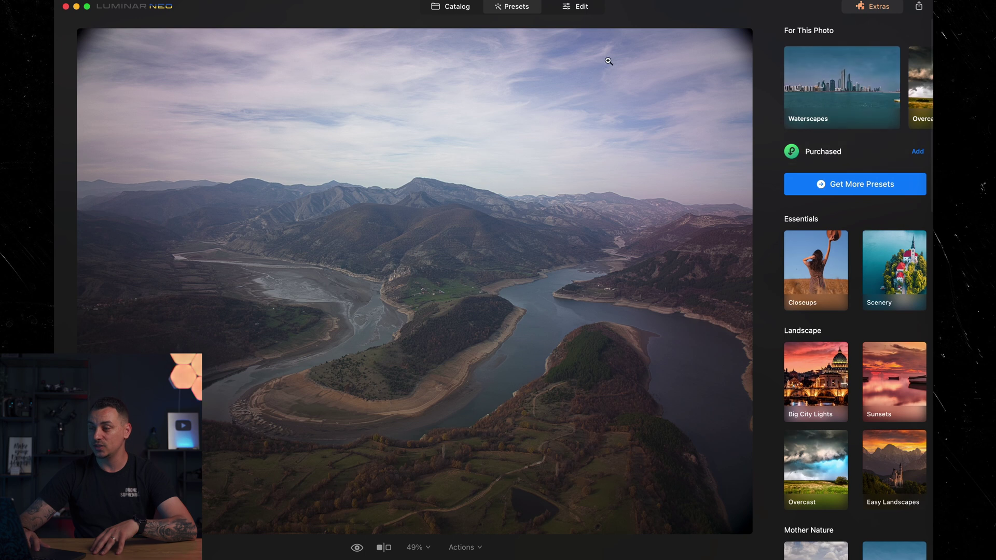
Crop the river photo with Composition AI, fine-tune the frame, and apply at the original ratio.
{"action": "left_click", "coordinate": [577, 7]}
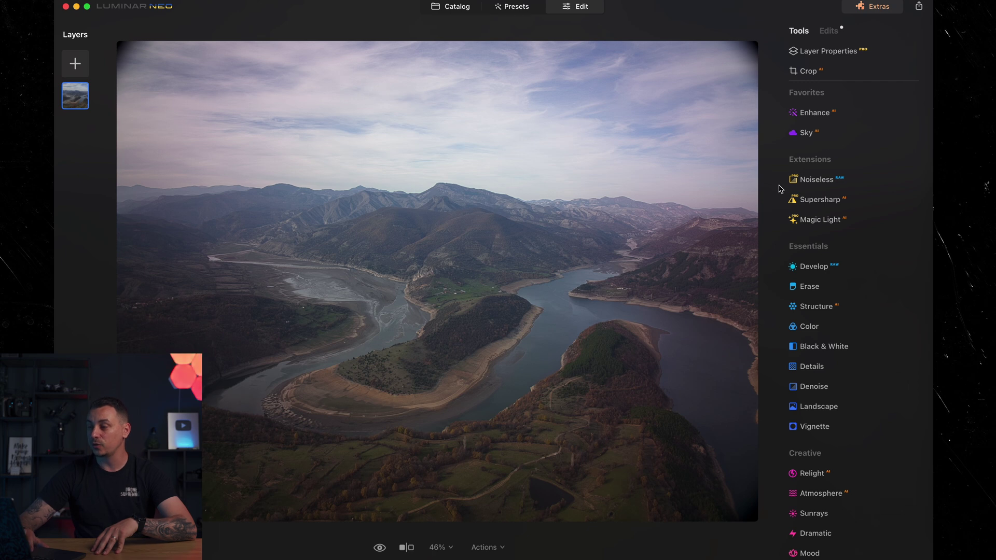
{"action": "left_click", "coordinate": [808, 72]}
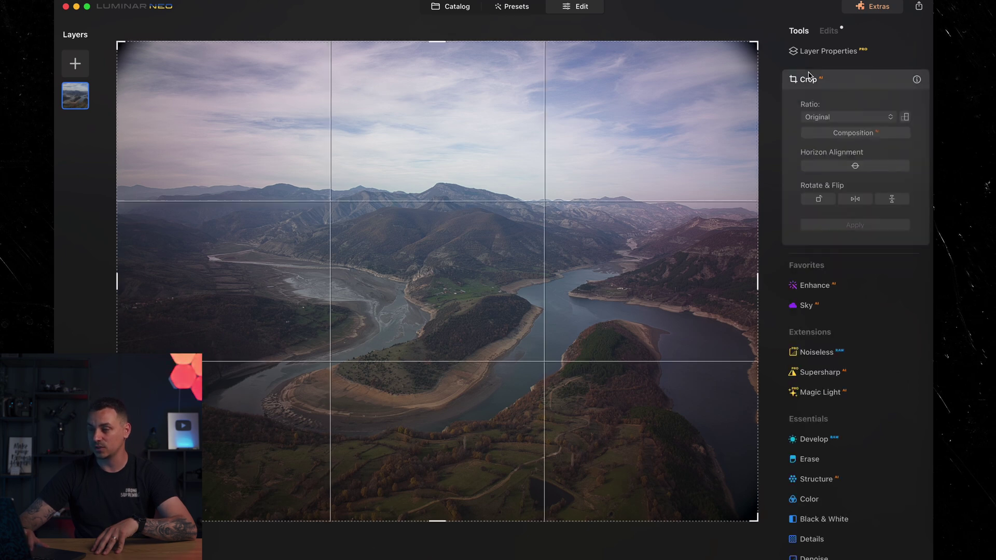
{"action": "left_click", "coordinate": [849, 134]}
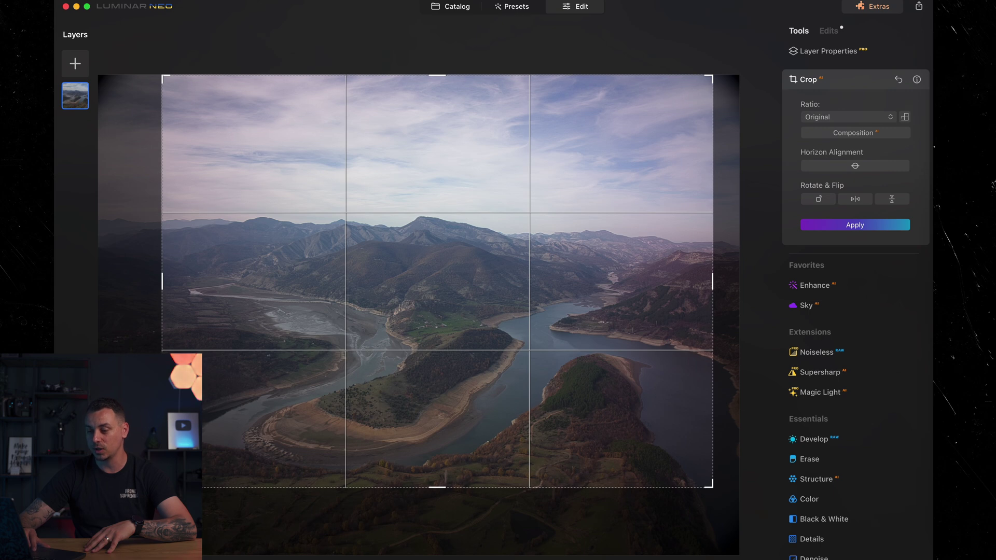
{"action": "left_click_drag", "start_coordinate": [162, 488], "coordinate": [122, 518]}
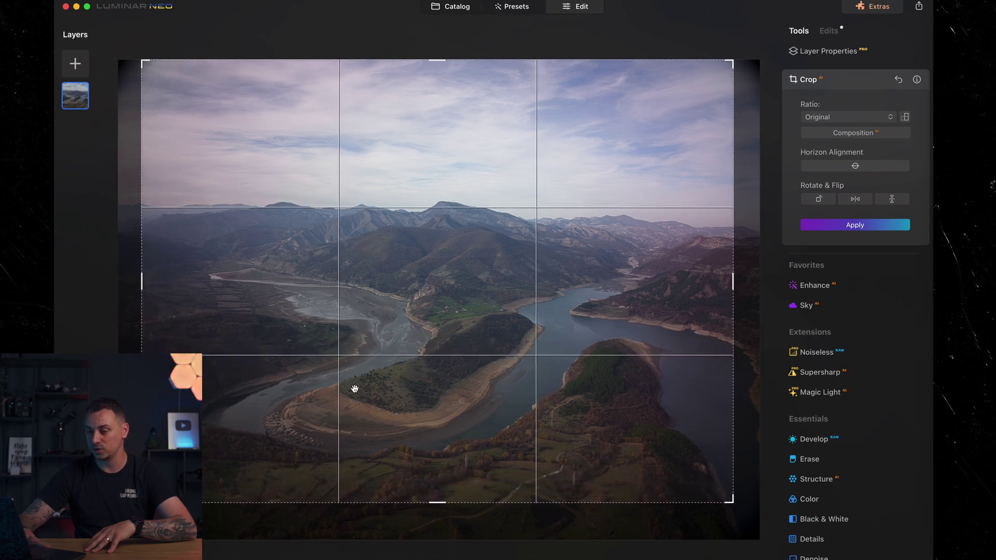
{"action": "left_click_drag", "start_coordinate": [356, 389], "coordinate": [349, 382]}
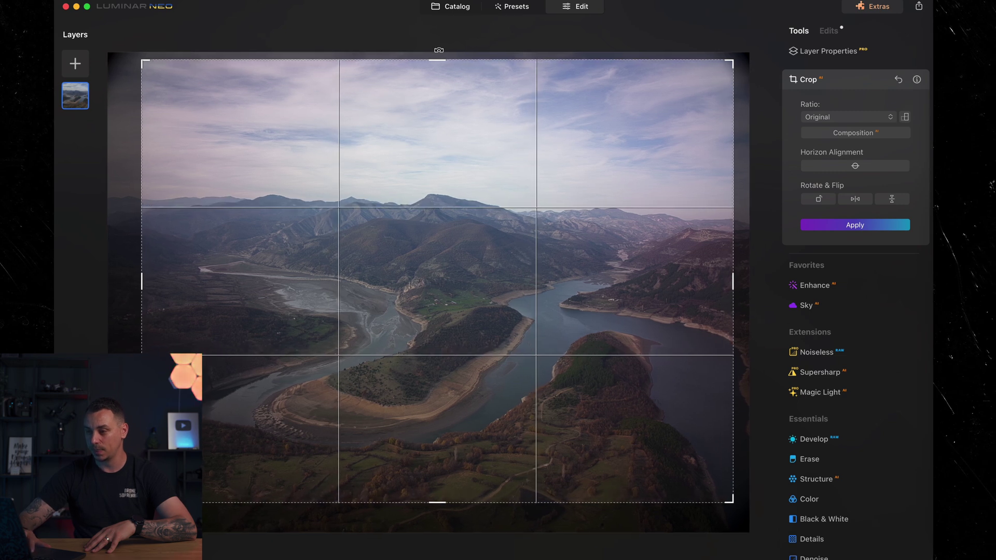
{"action": "left_click_drag", "start_coordinate": [437, 60], "coordinate": [435, 67]}
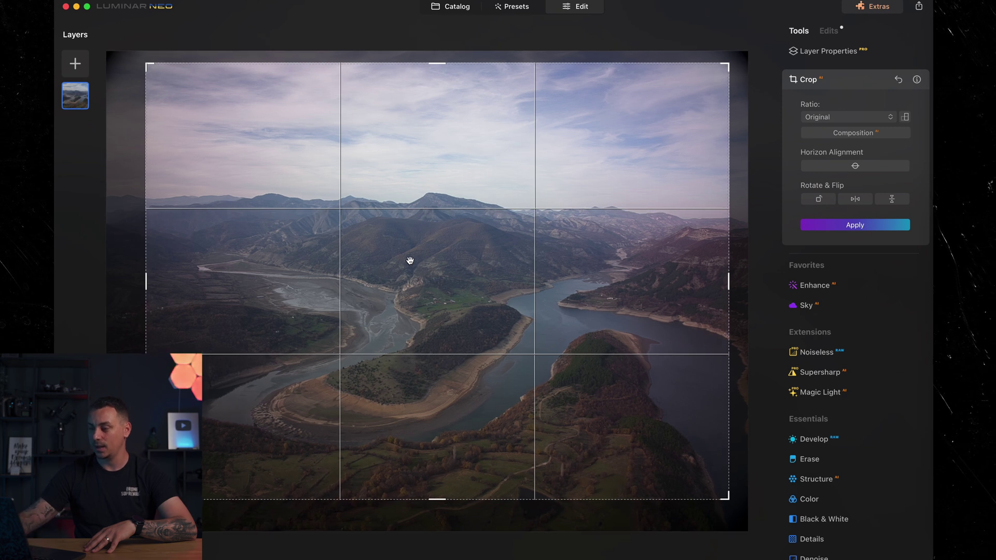
{"action": "key", "text": "Return"}
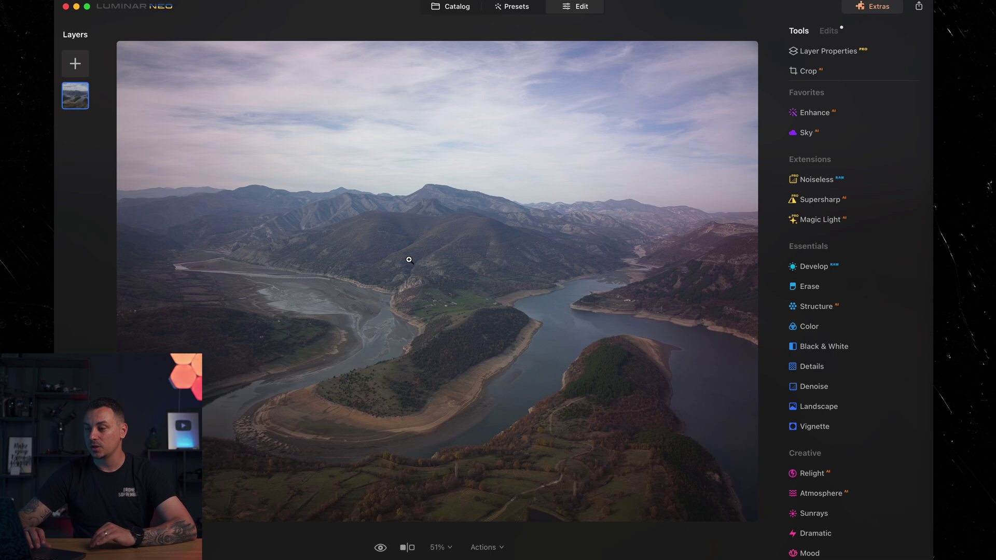
After trying stronger values, set Enhance AI Accent to 10 and Sky Enhancer to 0.
{"action": "left_click", "coordinate": [815, 113]}
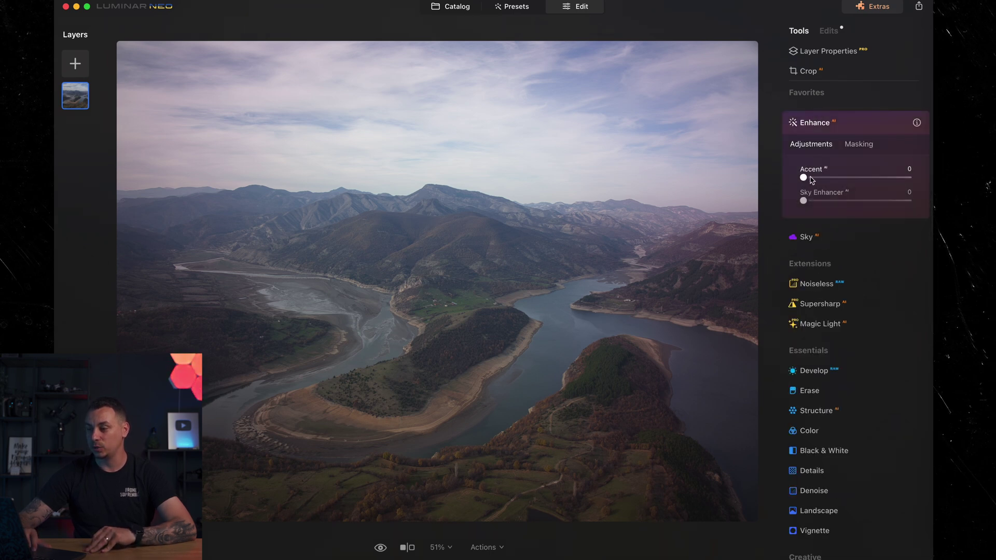
{"action": "left_click_drag", "start_coordinate": [826, 179], "coordinate": [924, 180]}
{"action": "left_click_drag", "start_coordinate": [804, 202], "coordinate": [908, 200]}
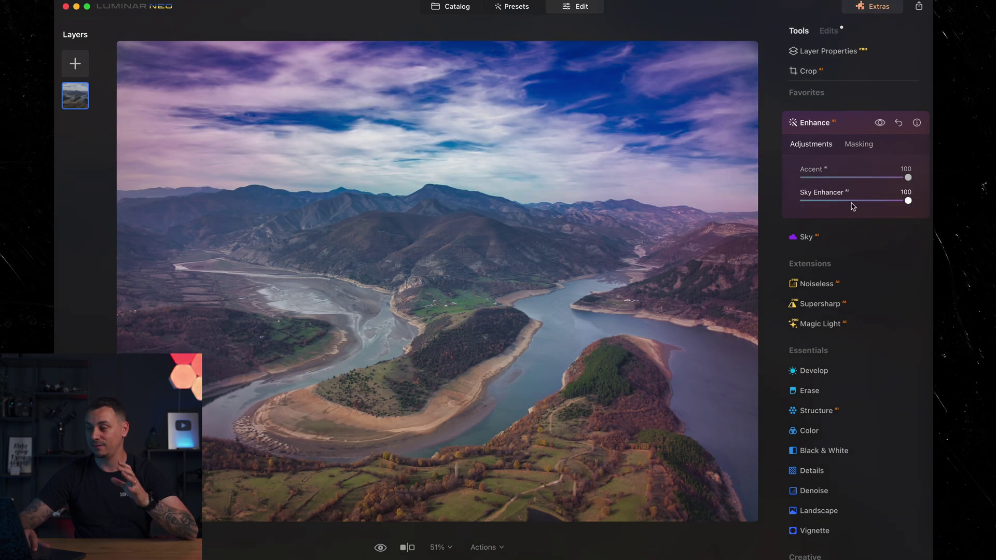
{"action": "left_click_drag", "start_coordinate": [846, 206], "coordinate": [813, 206]}
{"action": "left_click", "coordinate": [817, 178]}
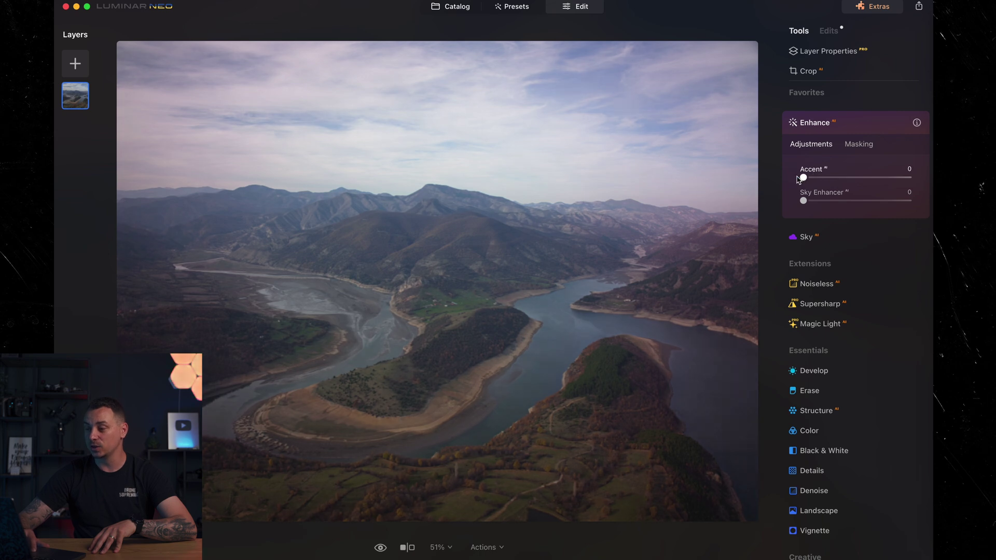
{"action": "left_click_drag", "start_coordinate": [798, 178], "coordinate": [831, 178]}
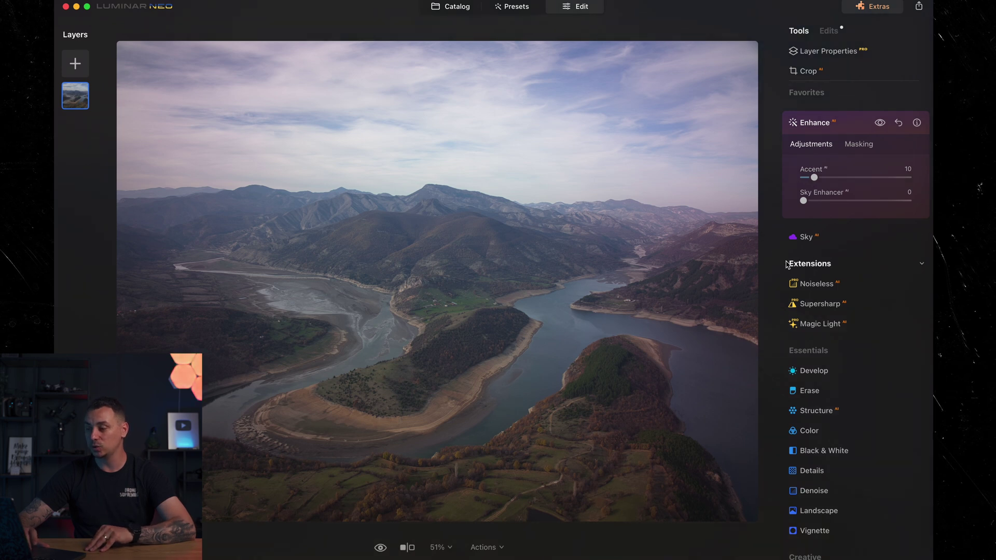
In Sky AI, replace the sky with Sunset Clouds 3.
{"action": "scroll", "coordinate": [812, 197], "scroll_direction": "down", "scroll_amount": 2}
{"action": "left_click", "coordinate": [819, 191]}
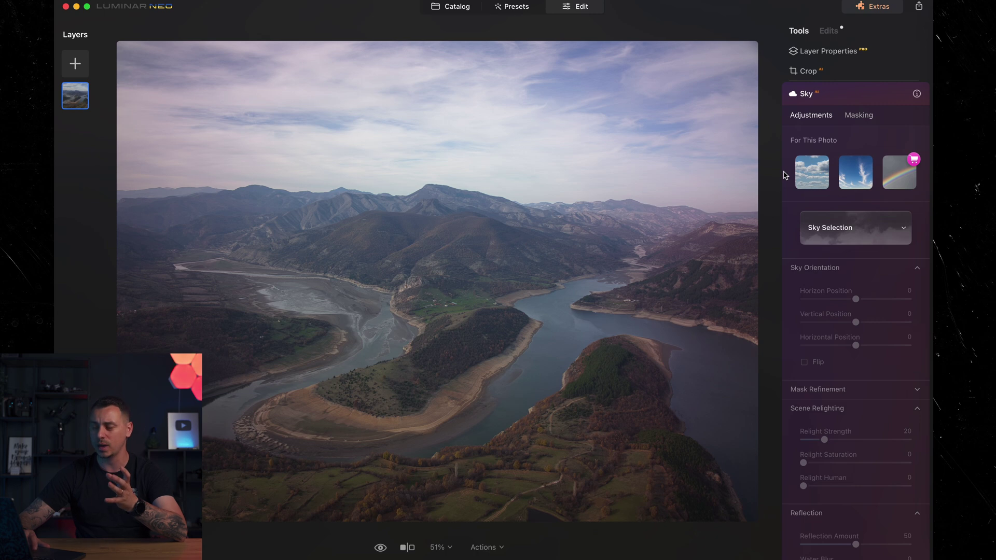
{"action": "left_click", "coordinate": [893, 230]}
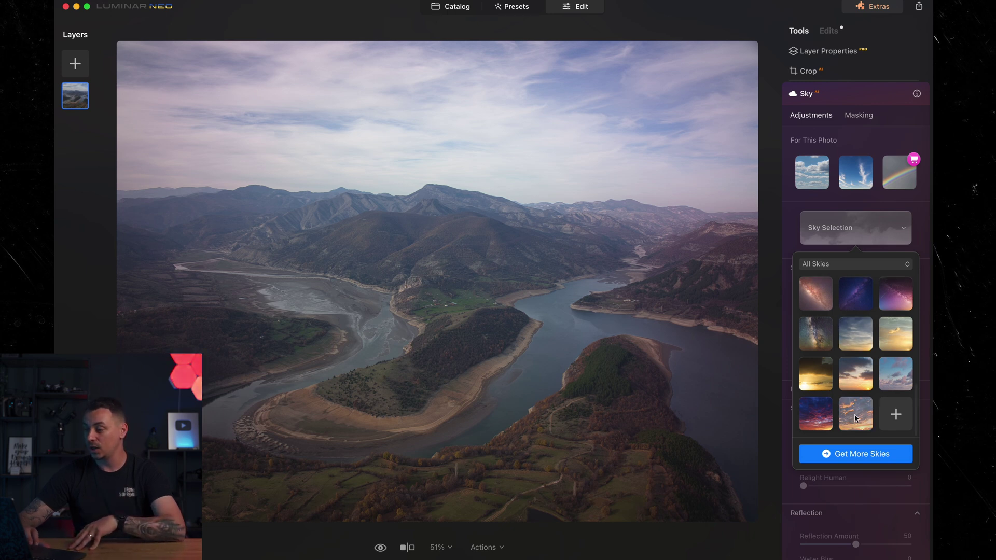
{"action": "left_click", "coordinate": [855, 415]}
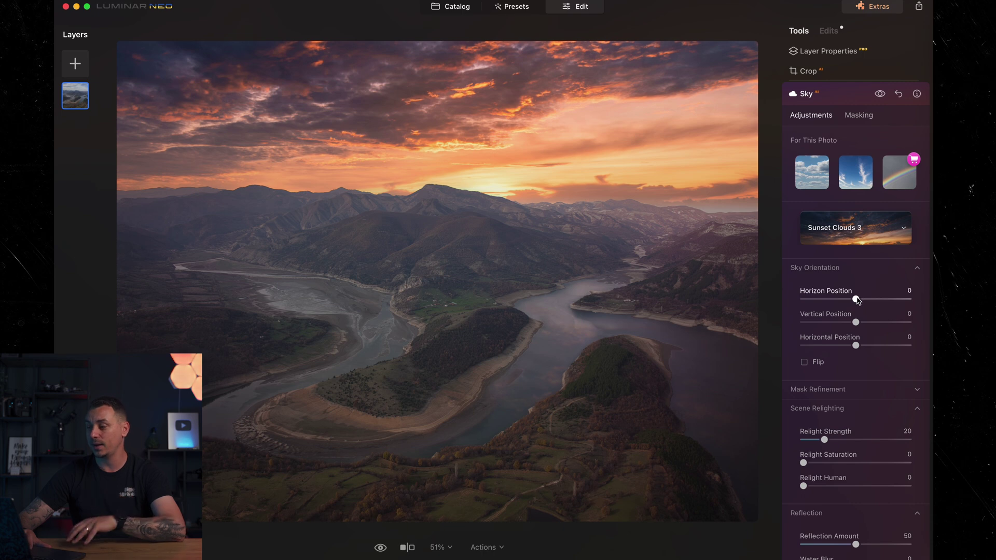
Set the sky's Horizon Position to -6 and toggle Flip on and back off.
{"action": "mouse_move", "coordinate": [856, 300]}
{"action": "left_mouse_down"}
{"action": "mouse_move", "coordinate": [835, 300]}
{"action": "mouse_move", "coordinate": [854, 294]}
{"action": "left_mouse_up"}
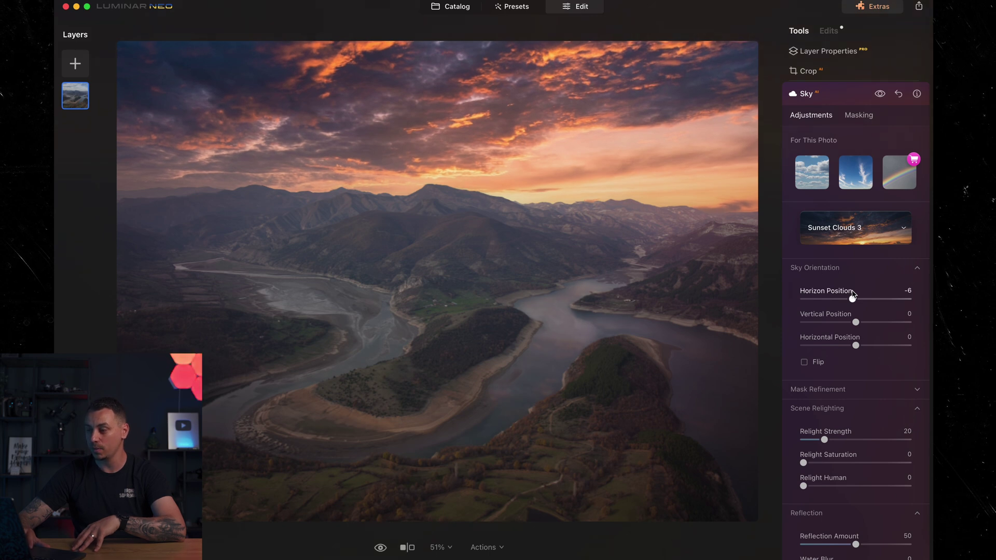
{"action": "left_click_drag", "start_coordinate": [856, 323], "coordinate": [856, 322]}
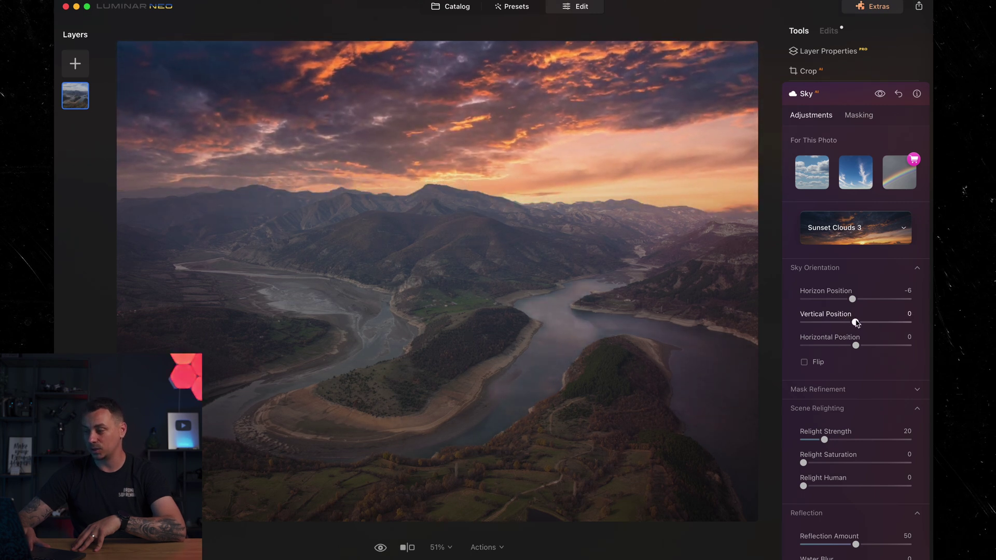
{"action": "left_click", "coordinate": [804, 362]}
{"action": "left_click", "coordinate": [804, 362]}
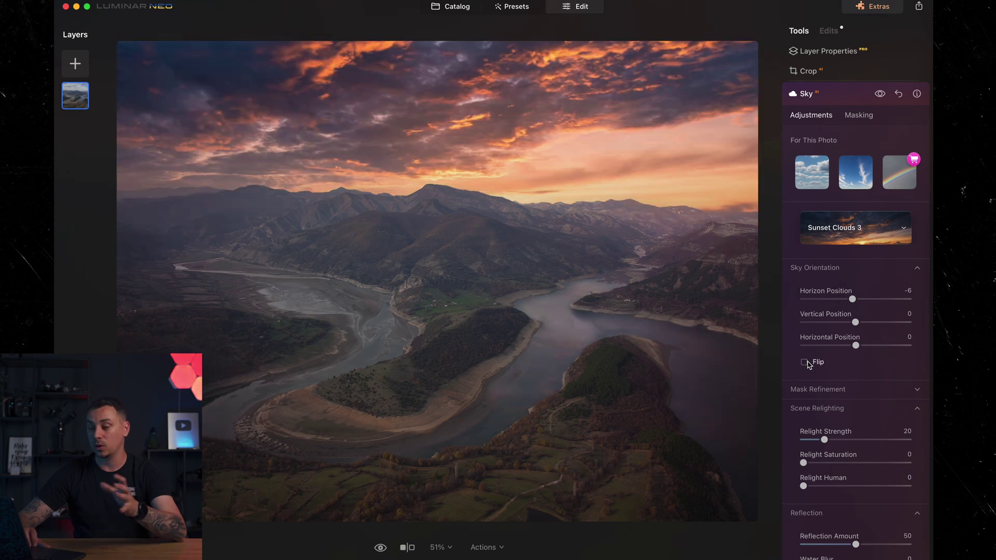
{"action": "scroll", "coordinate": [807, 364], "scroll_direction": "down", "scroll_amount": 5}
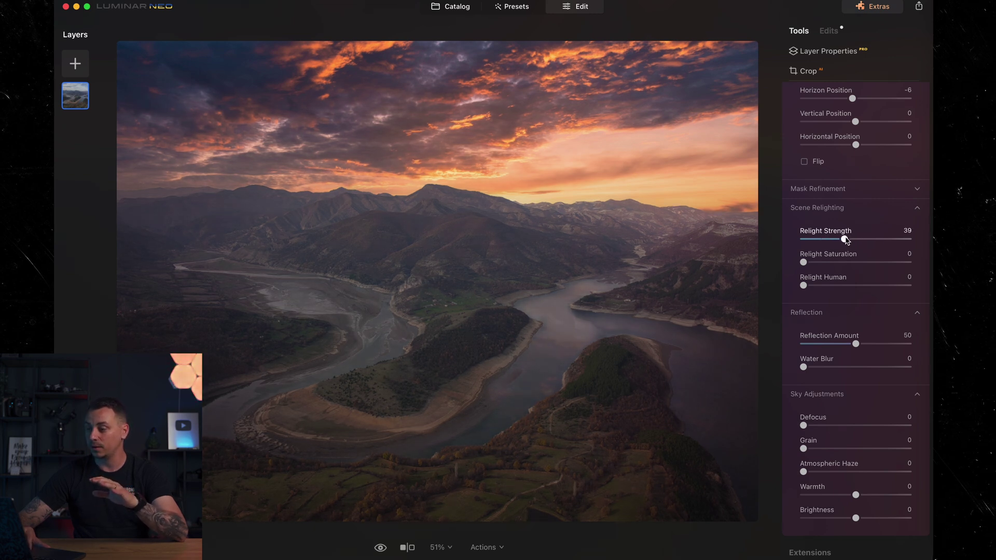
Set the sky Relight Strength to 45 and review the Mask Refinement settings.
{"action": "left_click_drag", "start_coordinate": [881, 243], "coordinate": [849, 245]}
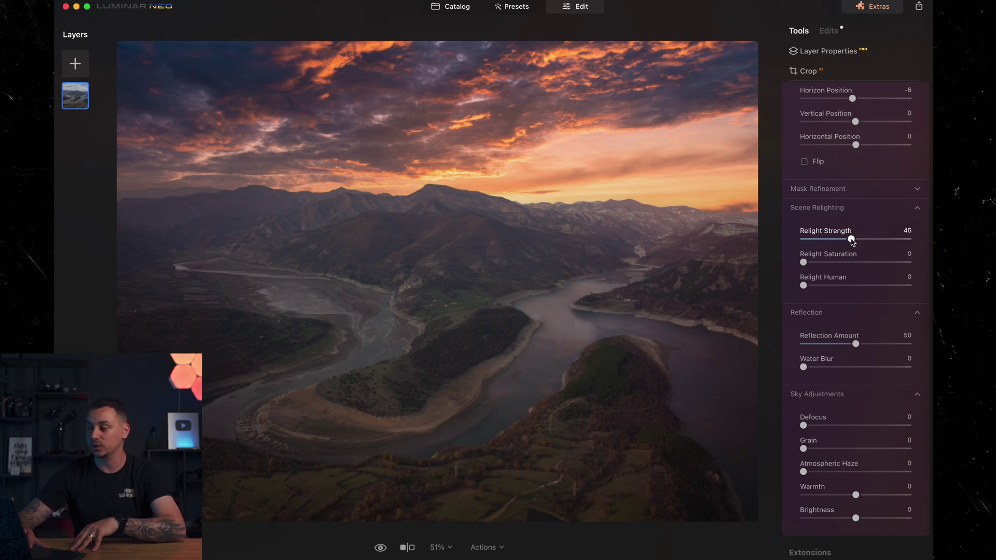
{"action": "scroll", "coordinate": [852, 242], "scroll_direction": "up", "scroll_amount": 2}
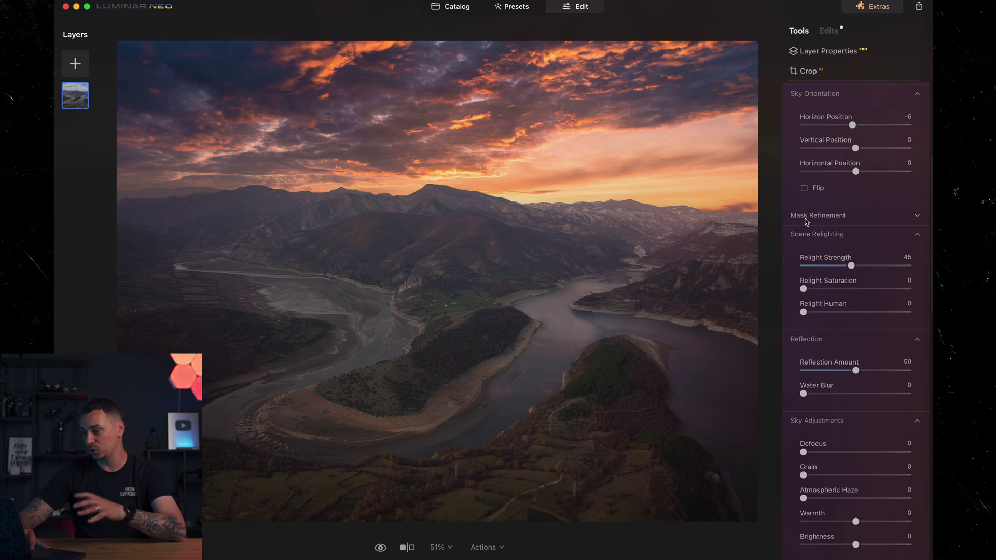
{"action": "left_click", "coordinate": [838, 219]}
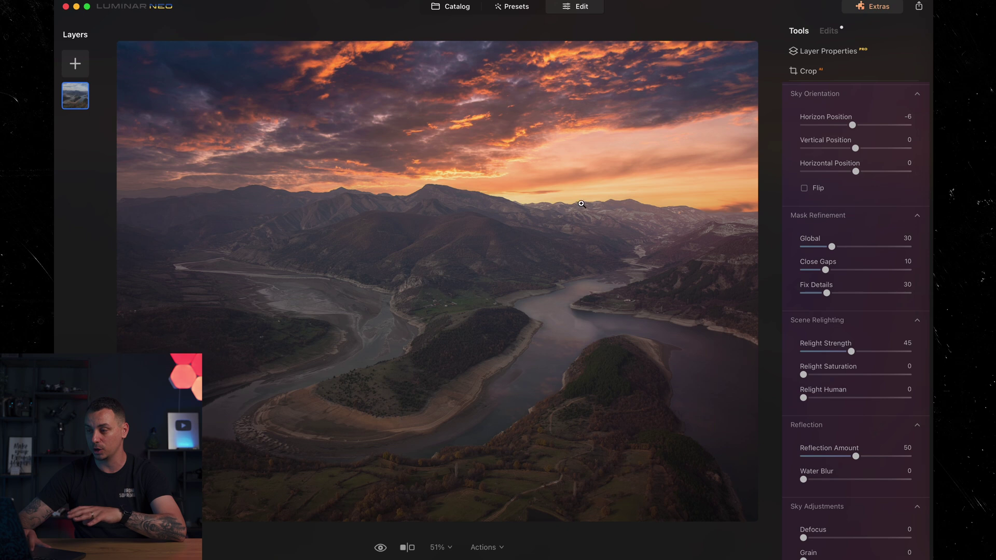
{"action": "left_click", "coordinate": [918, 216]}
Set Reflection Amount to 46 and Water Blur to 40, and try a slight sky defocus.
{"action": "scroll", "coordinate": [841, 246], "scroll_direction": "down", "scroll_amount": 5}
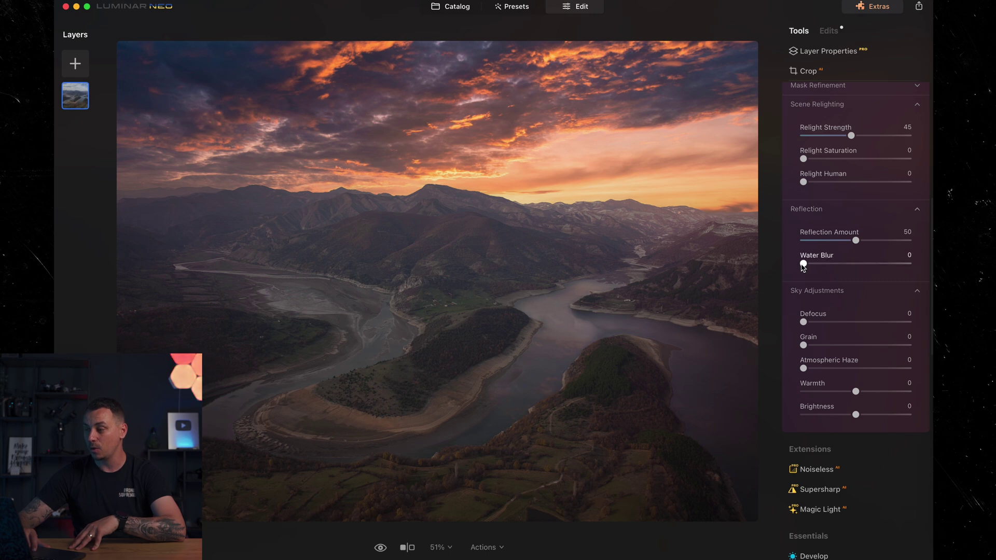
{"action": "mouse_move", "coordinate": [857, 242]}
{"action": "left_mouse_down"}
{"action": "mouse_move", "coordinate": [838, 243]}
{"action": "mouse_move", "coordinate": [885, 243]}
{"action": "mouse_move", "coordinate": [865, 244]}
{"action": "mouse_move", "coordinate": [875, 243]}
{"action": "left_mouse_up"}
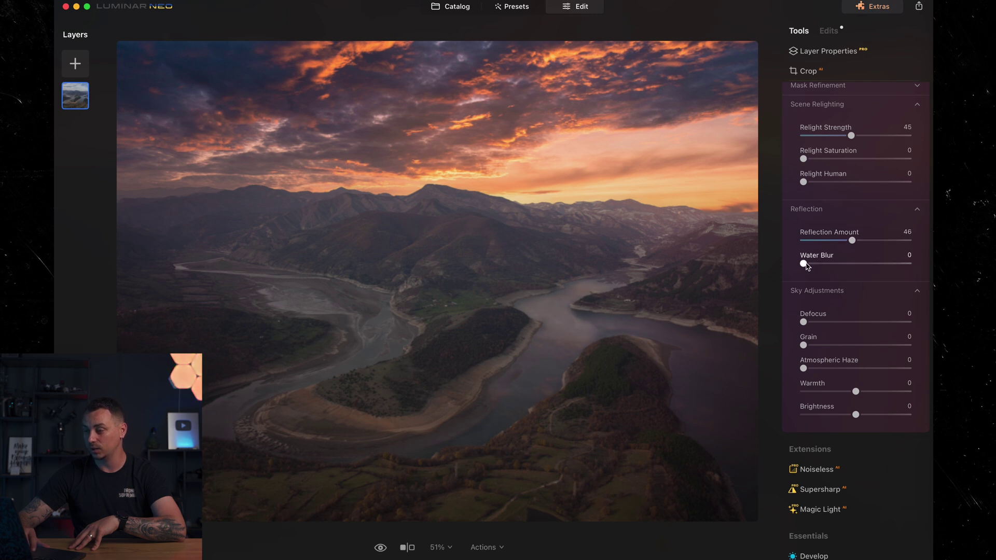
{"action": "left_click_drag", "start_coordinate": [804, 264], "coordinate": [831, 265]}
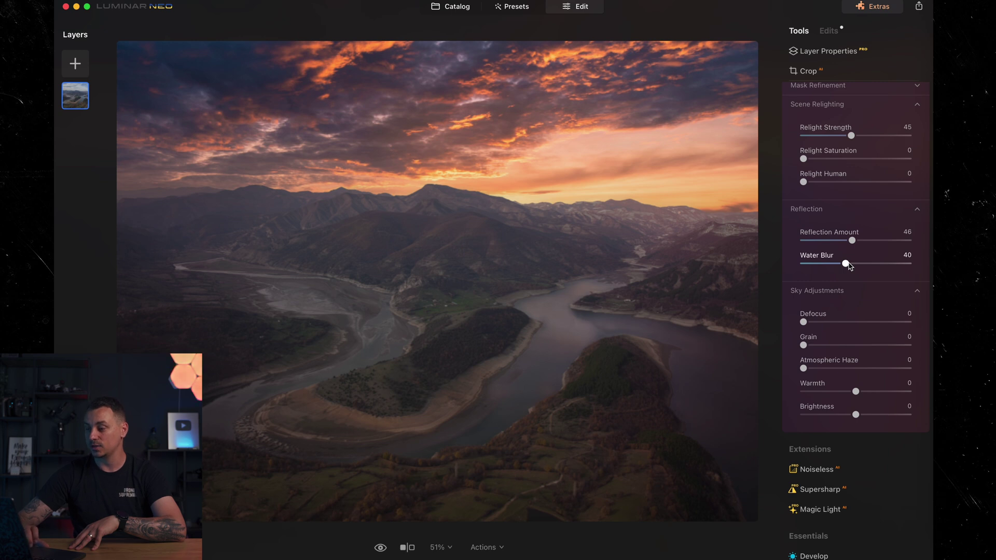
{"action": "scroll", "coordinate": [849, 266], "scroll_direction": "down", "scroll_amount": 3}
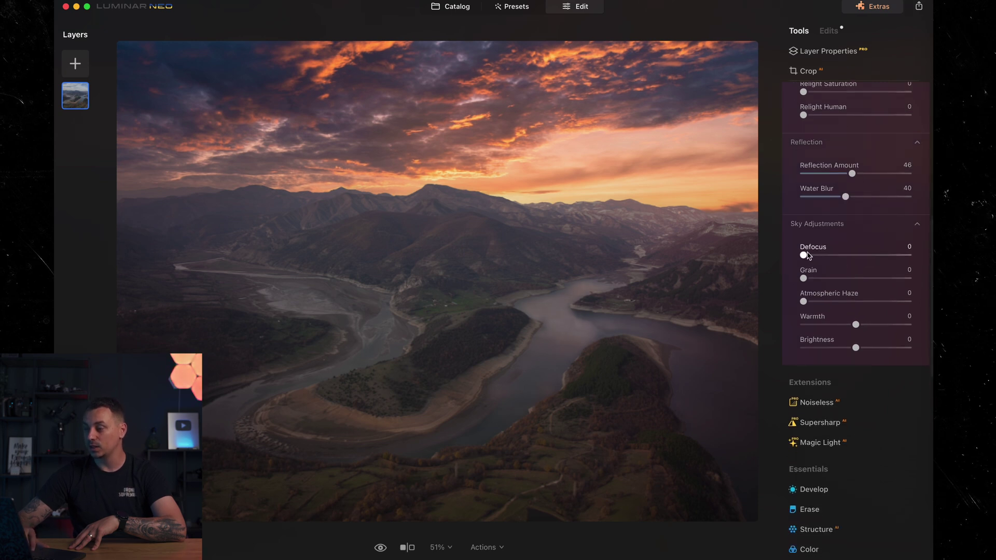
{"action": "left_click_drag", "start_coordinate": [805, 255], "coordinate": [796, 258]}
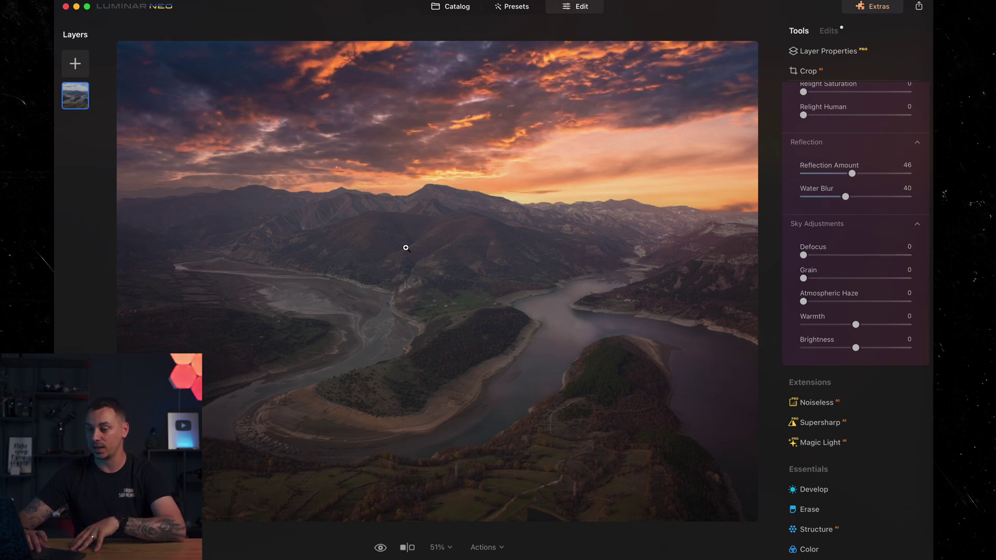
{"action": "scroll", "coordinate": [856, 307], "scroll_direction": "down", "scroll_amount": 5}
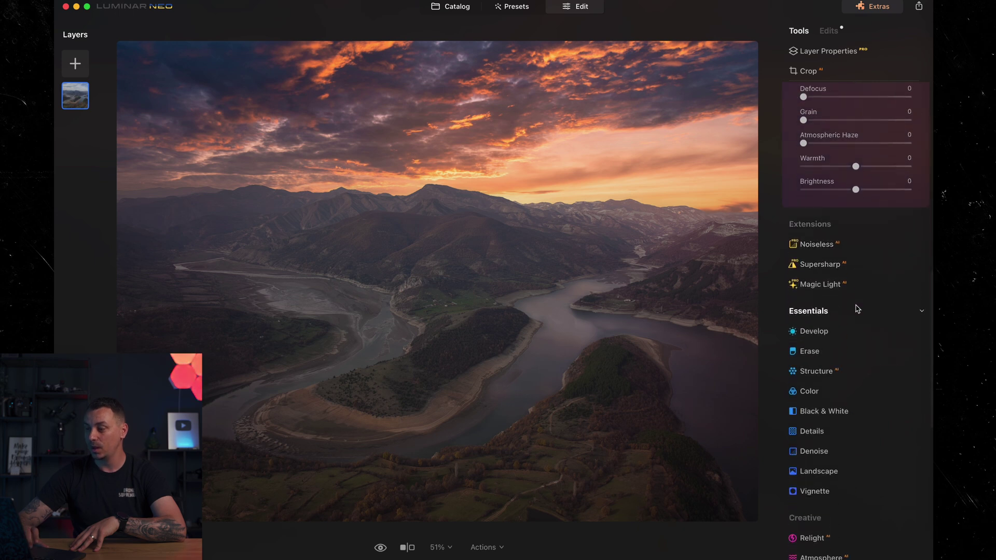
In Develop, set Exposure to -0.09 and Smart Contrast to 24, and raise Highlights.
{"action": "left_click", "coordinate": [812, 257]}
{"action": "scroll", "coordinate": [814, 257], "scroll_direction": "up", "scroll_amount": 1}
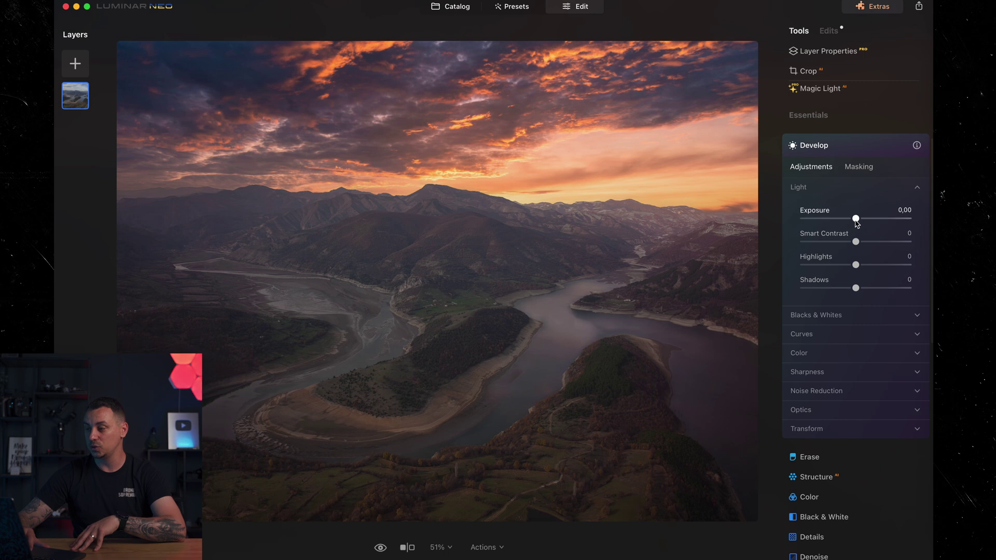
{"action": "left_click_drag", "start_coordinate": [857, 218], "coordinate": [858, 219]}
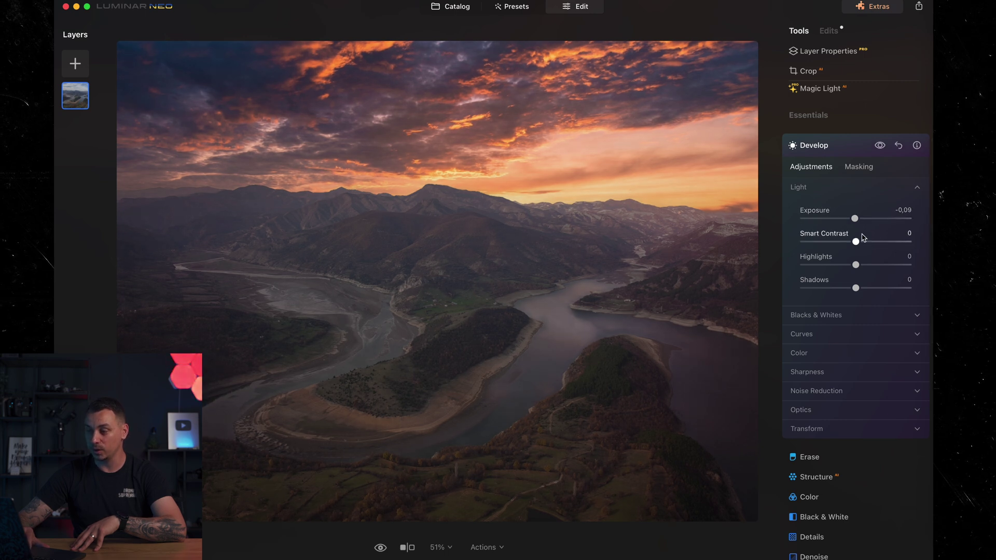
{"action": "left_click_drag", "start_coordinate": [874, 245], "coordinate": [872, 246]}
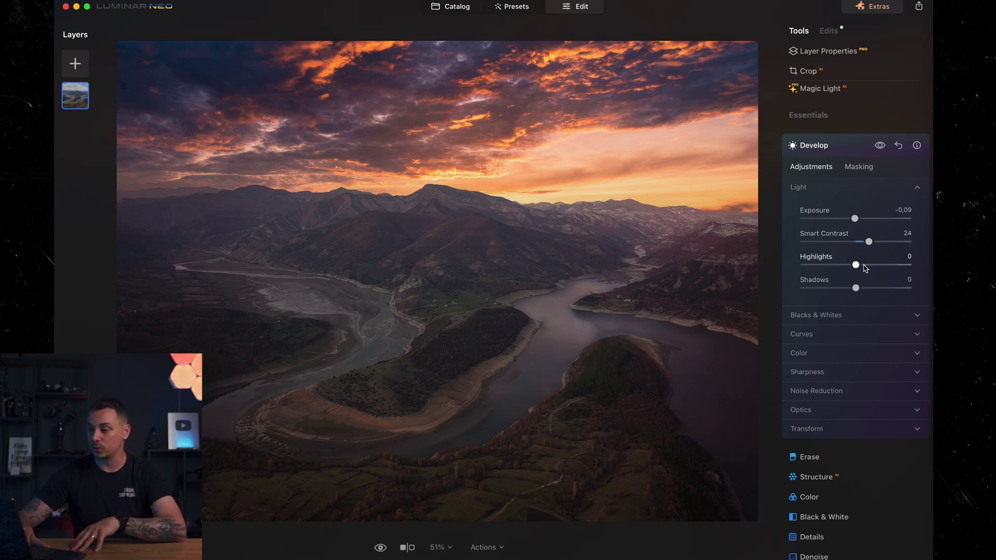
{"action": "left_click_drag", "start_coordinate": [865, 268], "coordinate": [858, 267]}
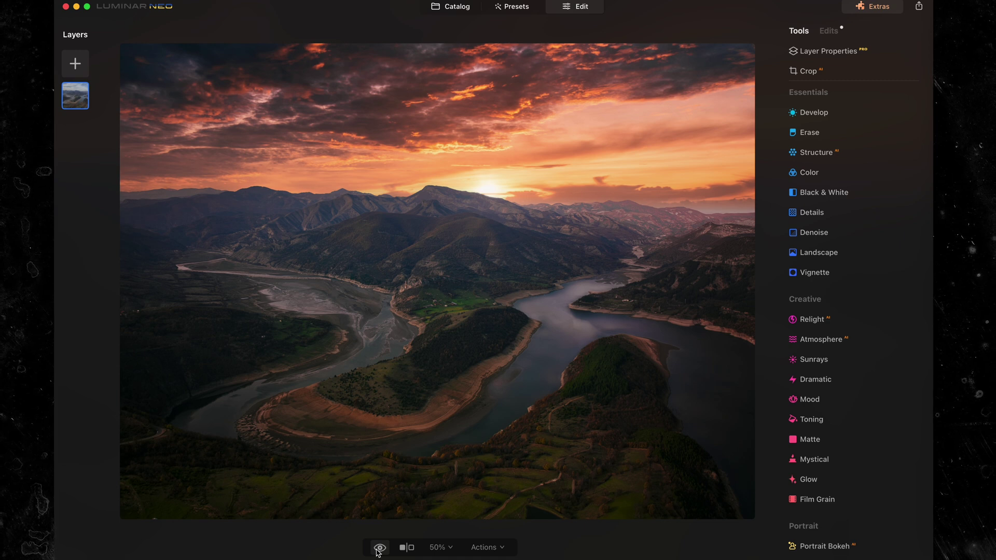
Compare the sunset edit with the original, then reduce the Magic Light beams to 2.
{"action": "left_click", "coordinate": [379, 548]}
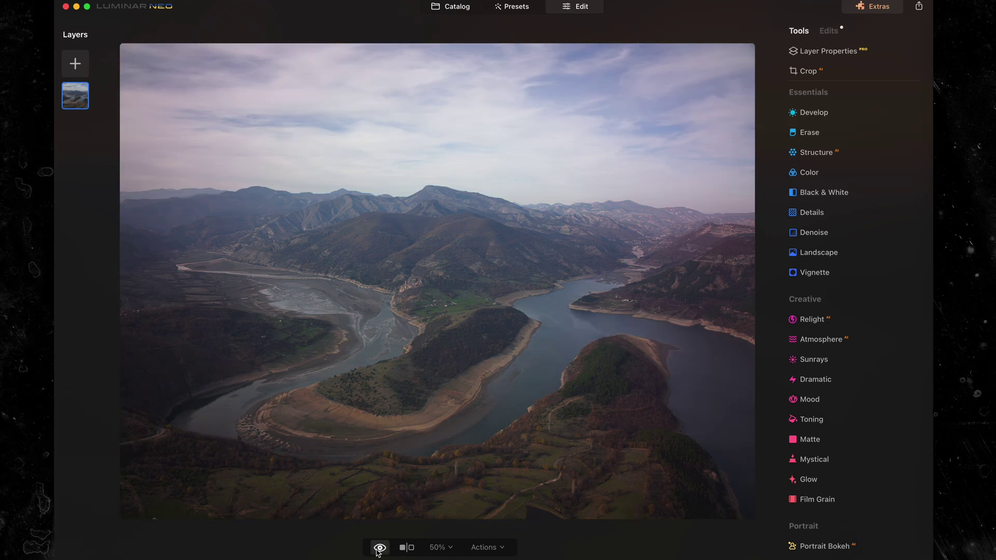
{"action": "left_click", "coordinate": [379, 548]}
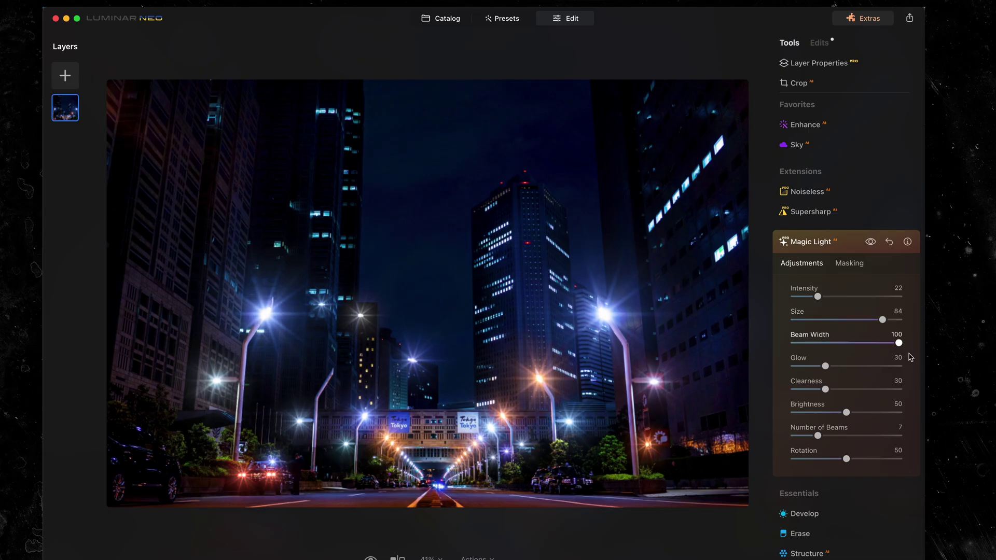
{"action": "left_click_drag", "start_coordinate": [856, 397], "coordinate": [858, 396]}
{"action": "left_click_drag", "start_coordinate": [817, 436], "coordinate": [794, 436]}
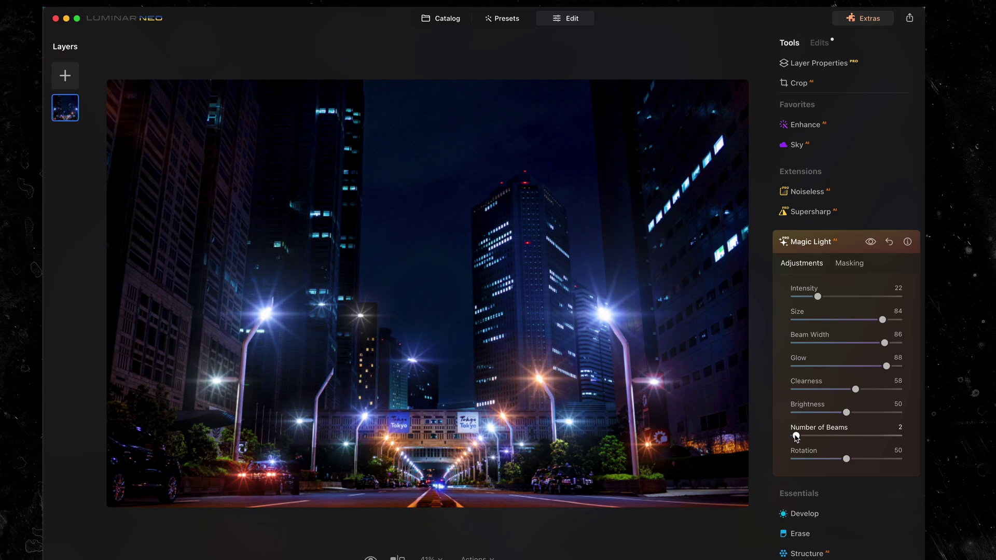